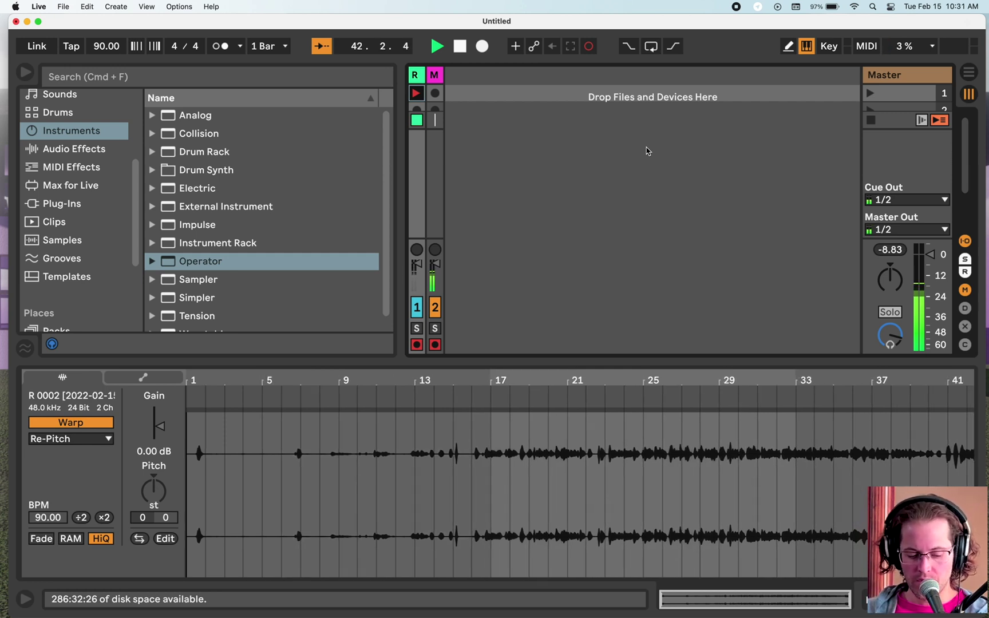
# Add a new MIDI track to the set.
pyautogui.press('super+shift+t')
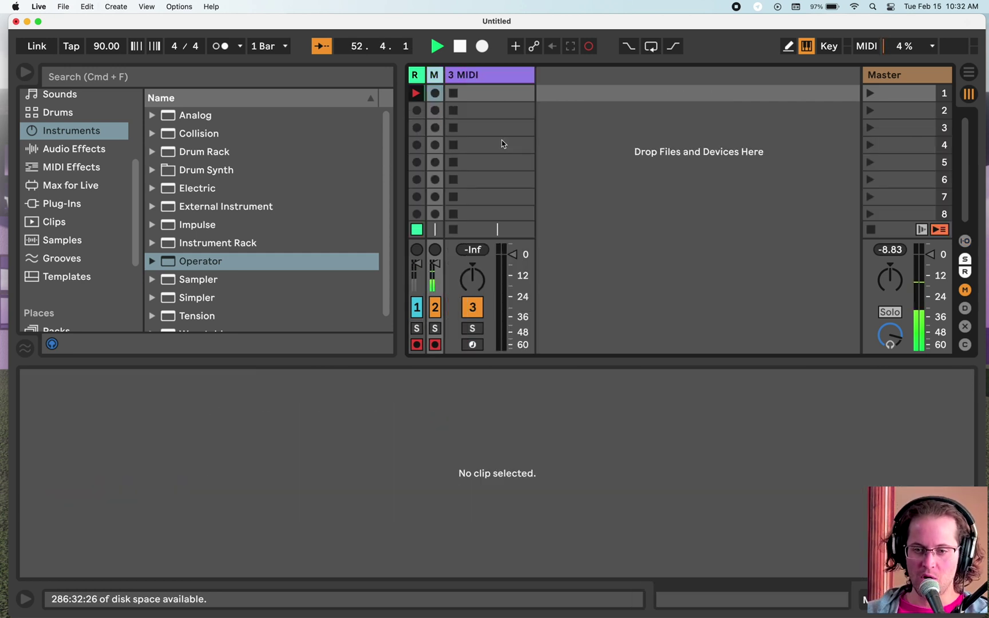
pyautogui.rightClick(586, 121)
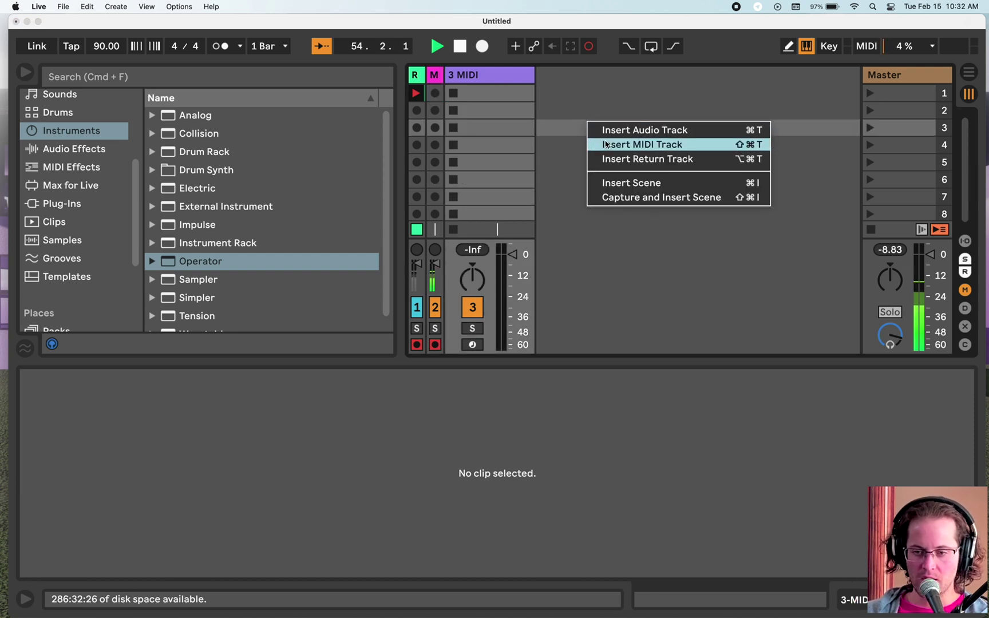
pyautogui.click(579, 111)
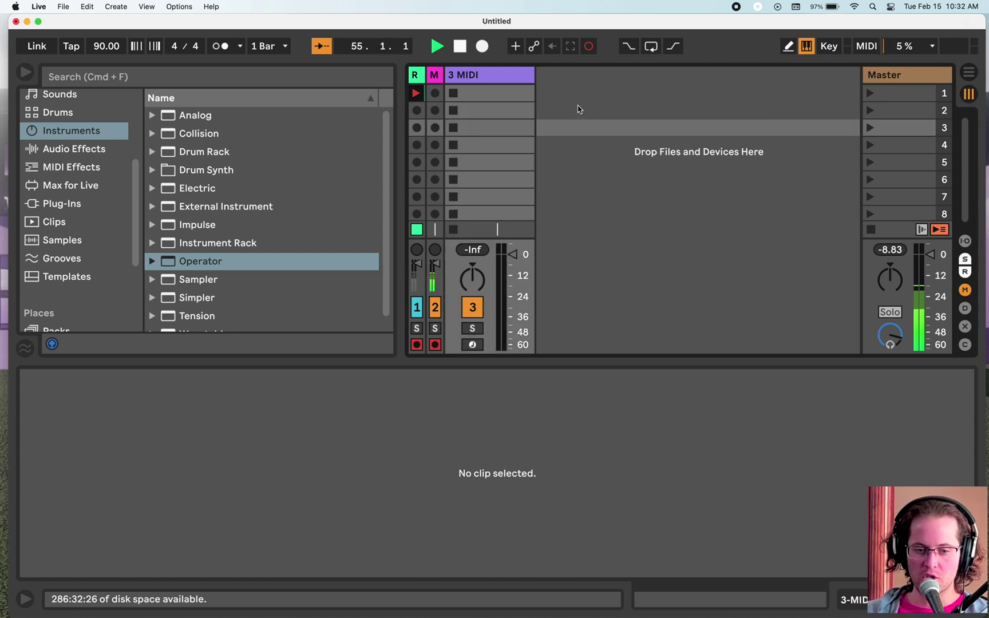
# Load Operator from the browser's Instruments list onto the new MIDI track.
pyautogui.scroll(-1, 218, 179)
pyautogui.scroll(1, 218, 179)
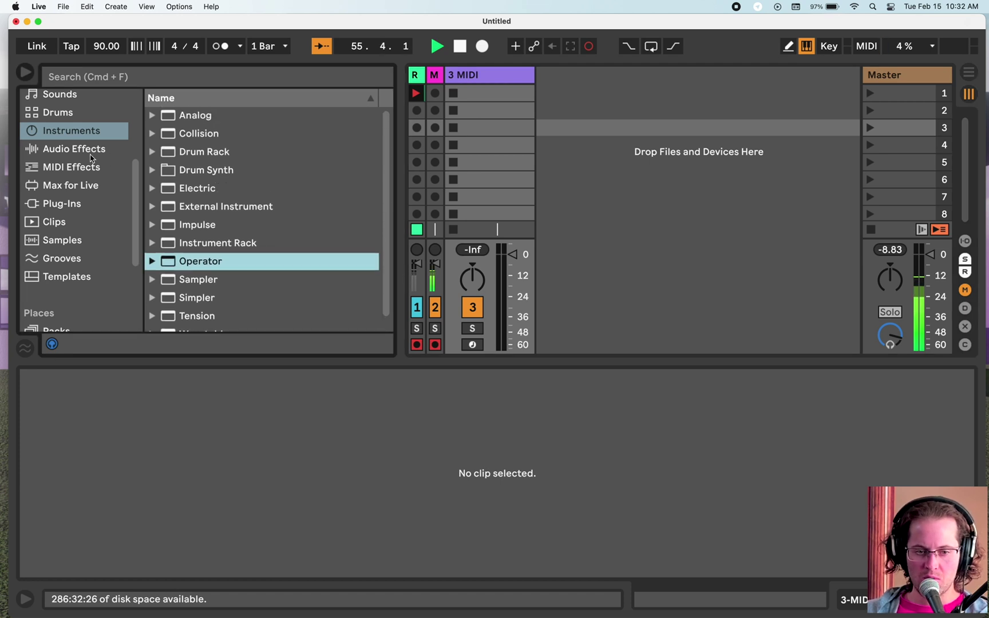
pyautogui.scroll(2, 85, 161)
pyautogui.click(62, 140)
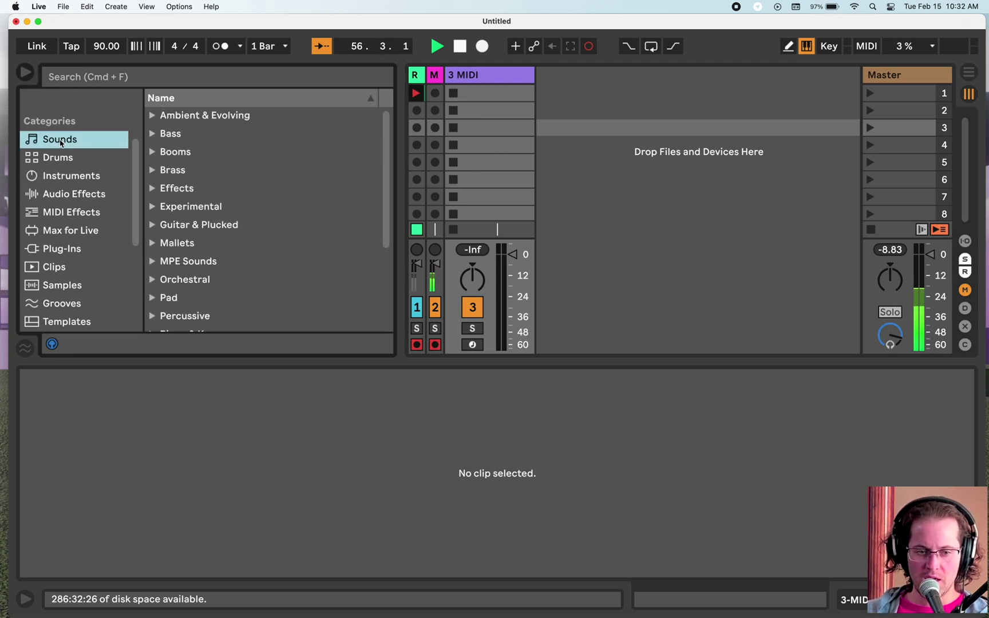
pyautogui.click(61, 160)
pyautogui.click(62, 178)
pyautogui.scroll(-1, 62, 178)
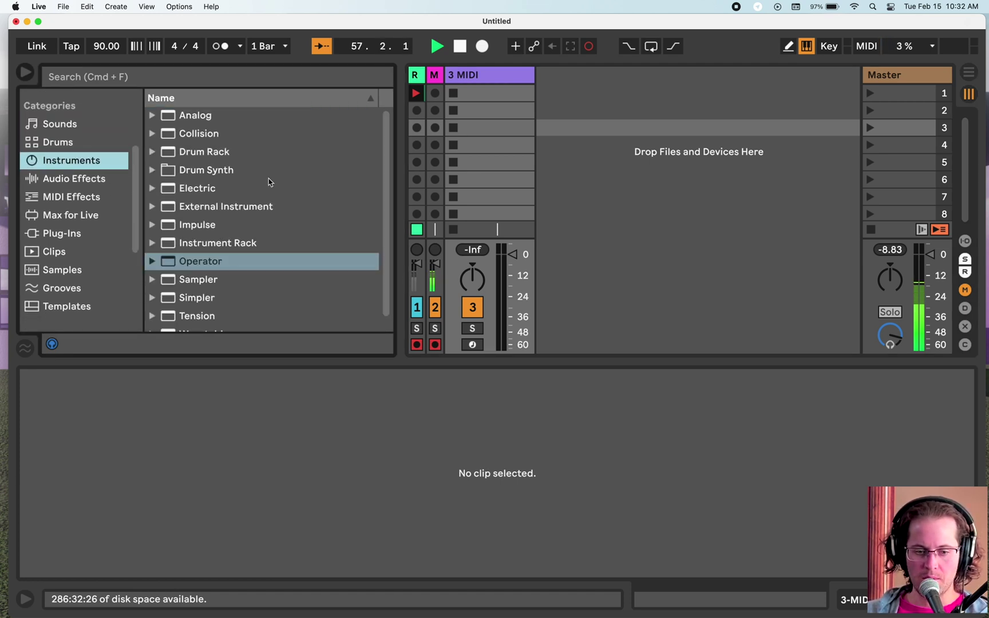
pyautogui.moveTo(257, 358); pyautogui.dragTo(254, 398)
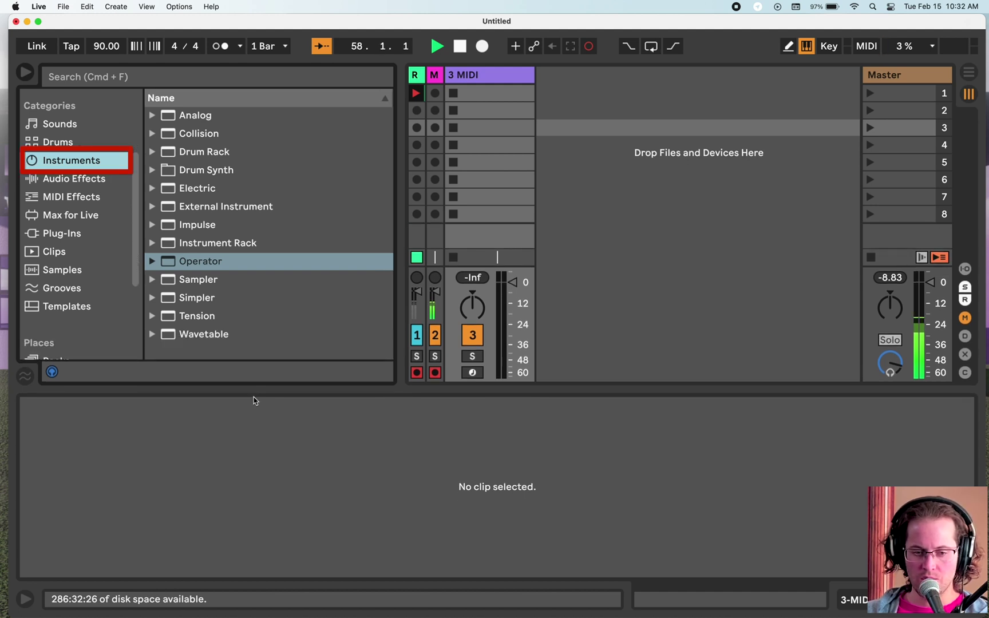
pyautogui.click(210, 264)
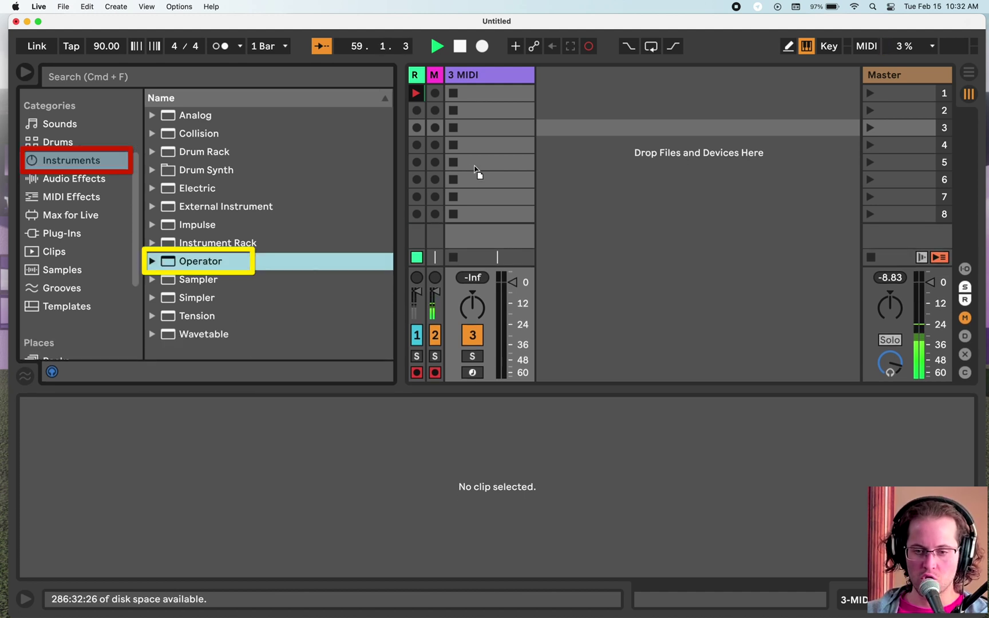
pyautogui.doubleClick(217, 262)
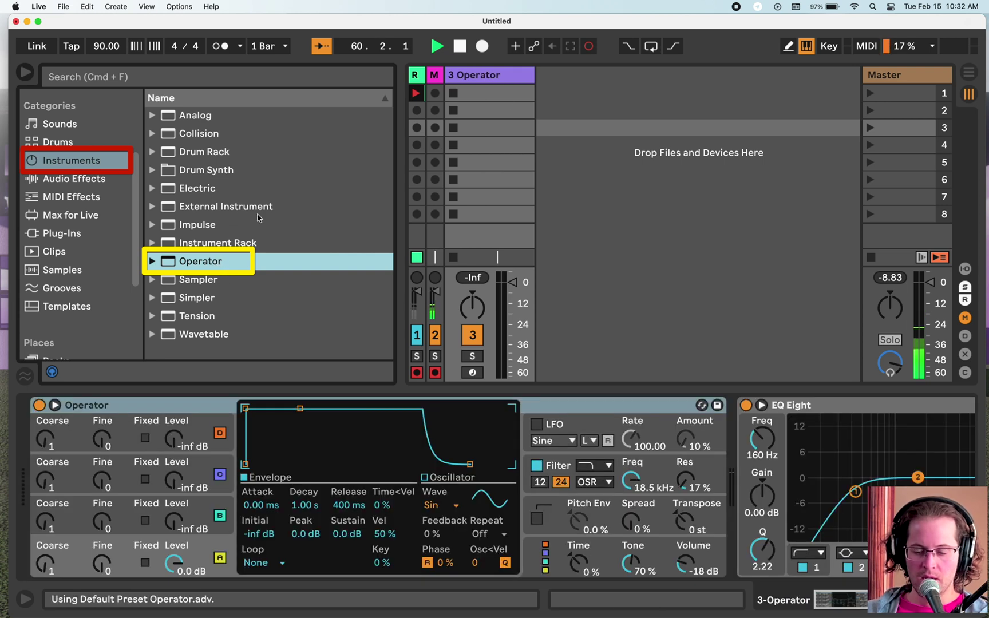
pyautogui.click(500, 80)
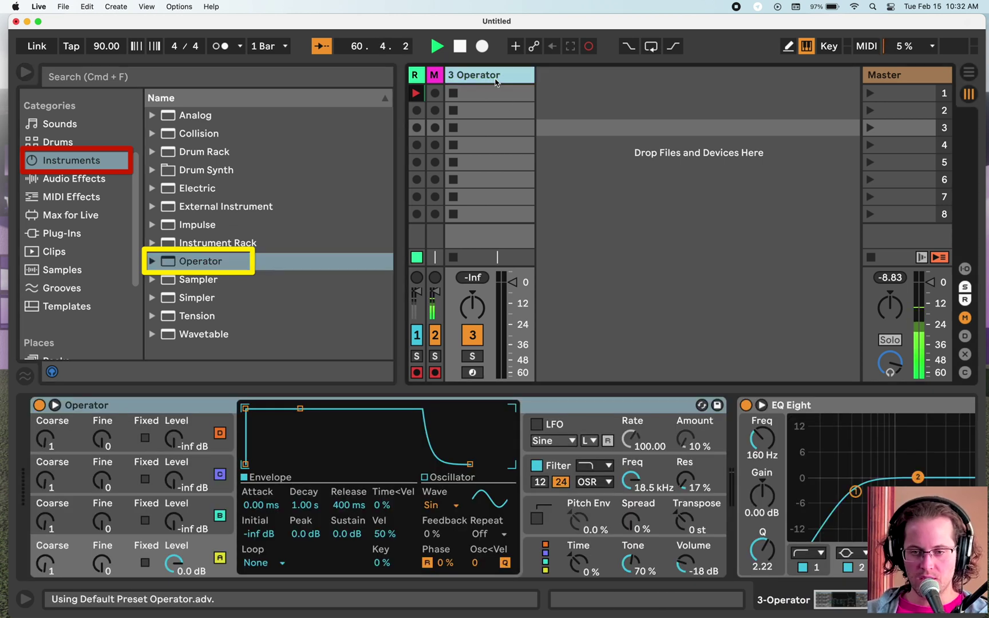
pyautogui.click(437, 74)
pyautogui.click(468, 77)
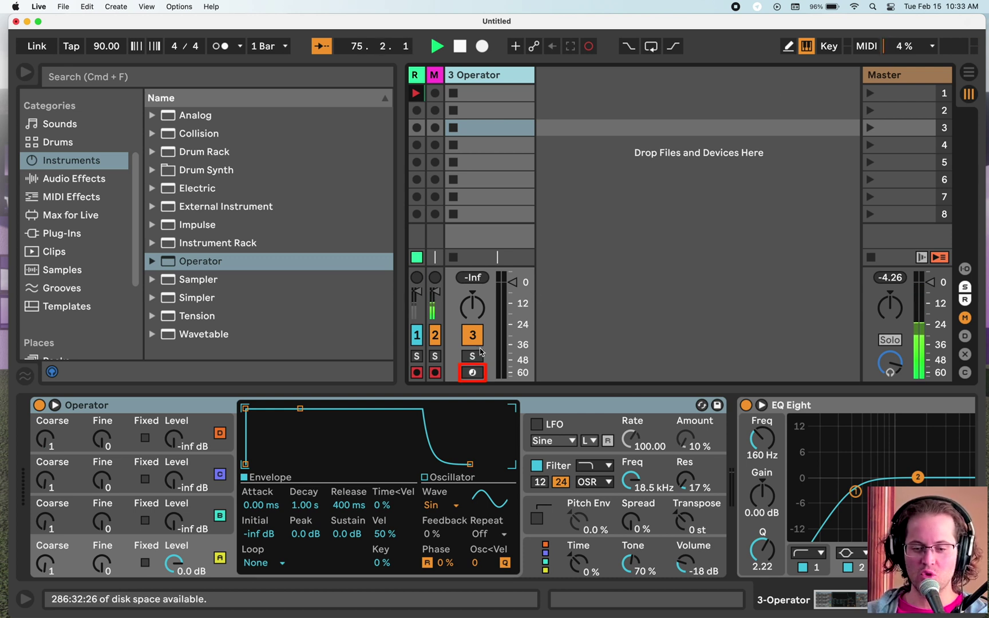
# Arm track 3 for recording and lower Operator's output volume to -25 dB.
pyautogui.click(472, 373)
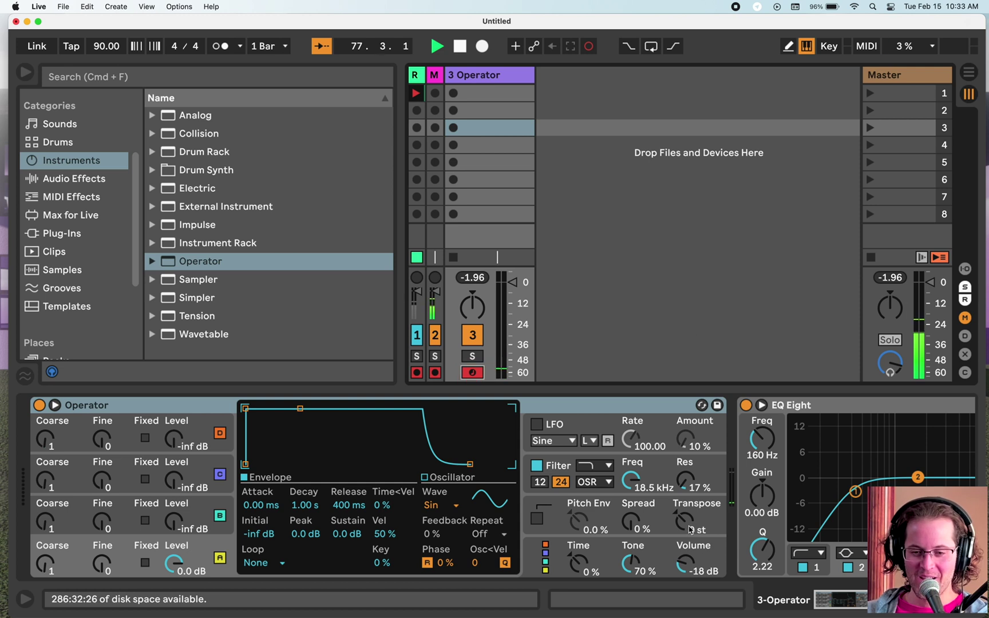
pyautogui.moveTo(677, 559); pyautogui.dragTo(678, 562)
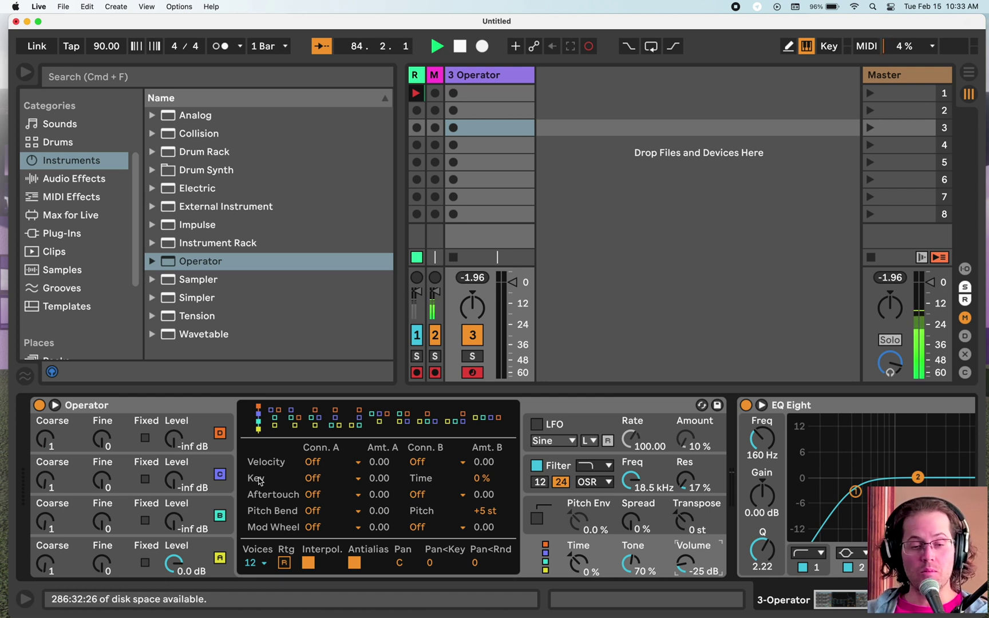
pyautogui.click(136, 405)
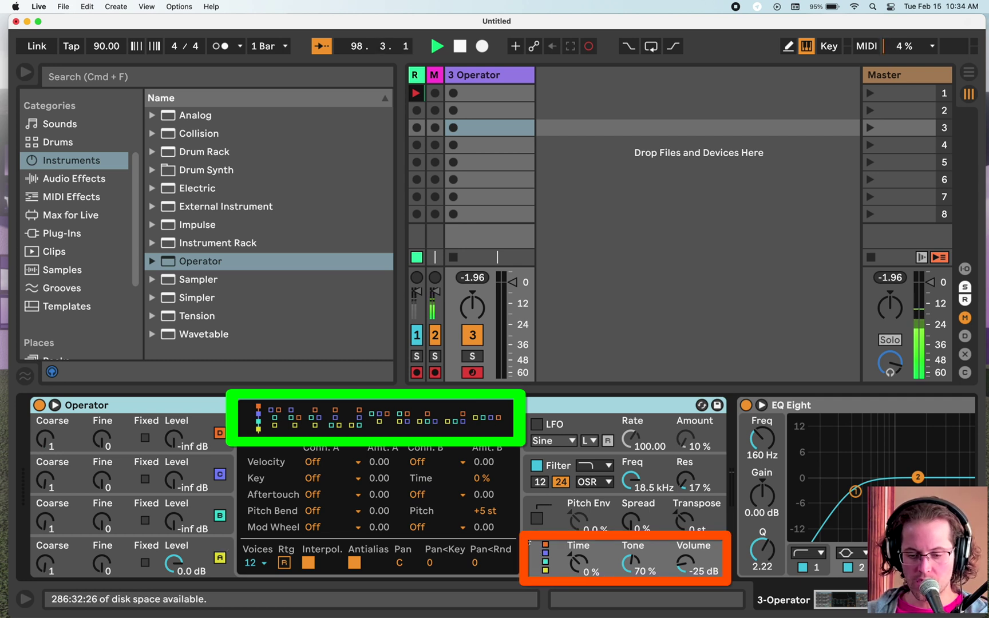
pyautogui.click(556, 523)
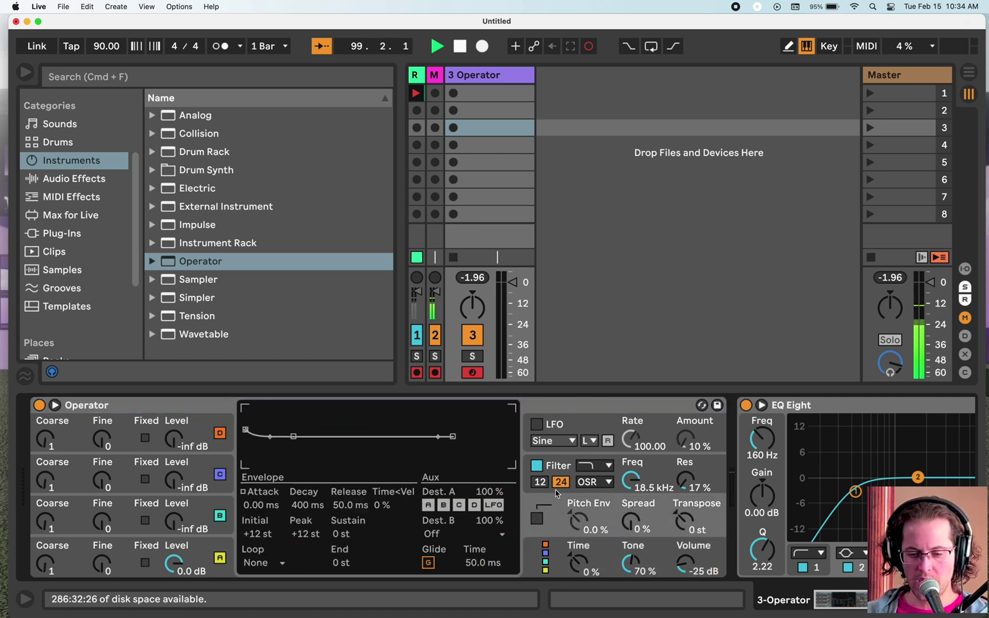
pyautogui.click(556, 467)
pyautogui.click(579, 428)
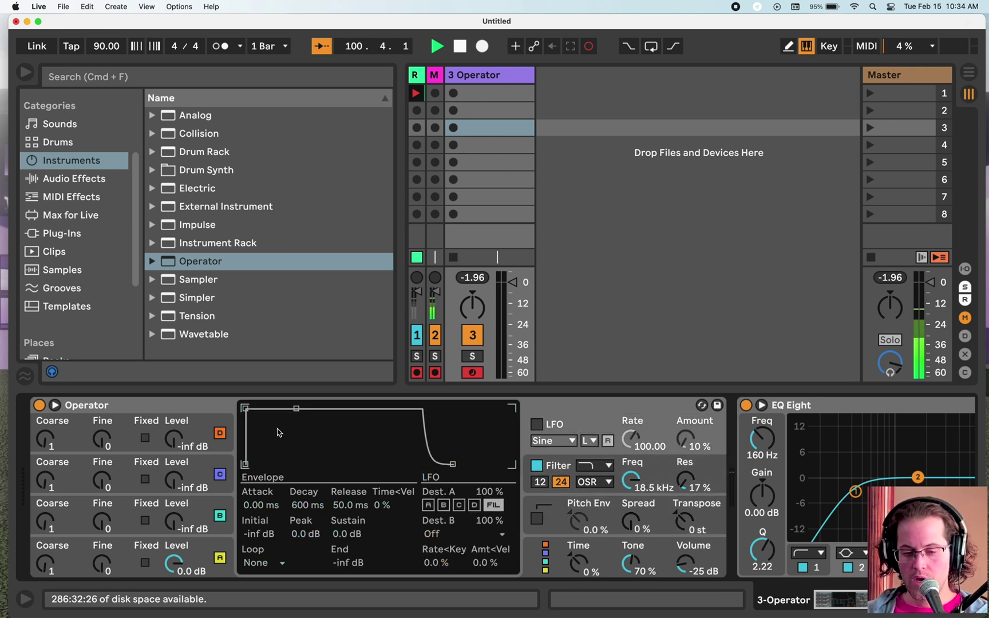
pyautogui.click(182, 548)
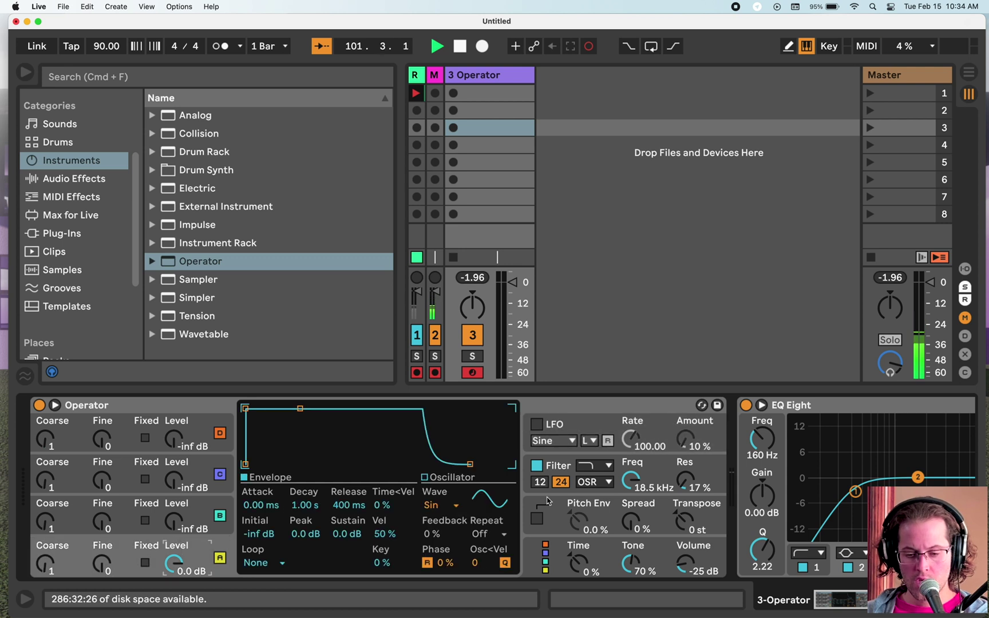
pyautogui.click(541, 551)
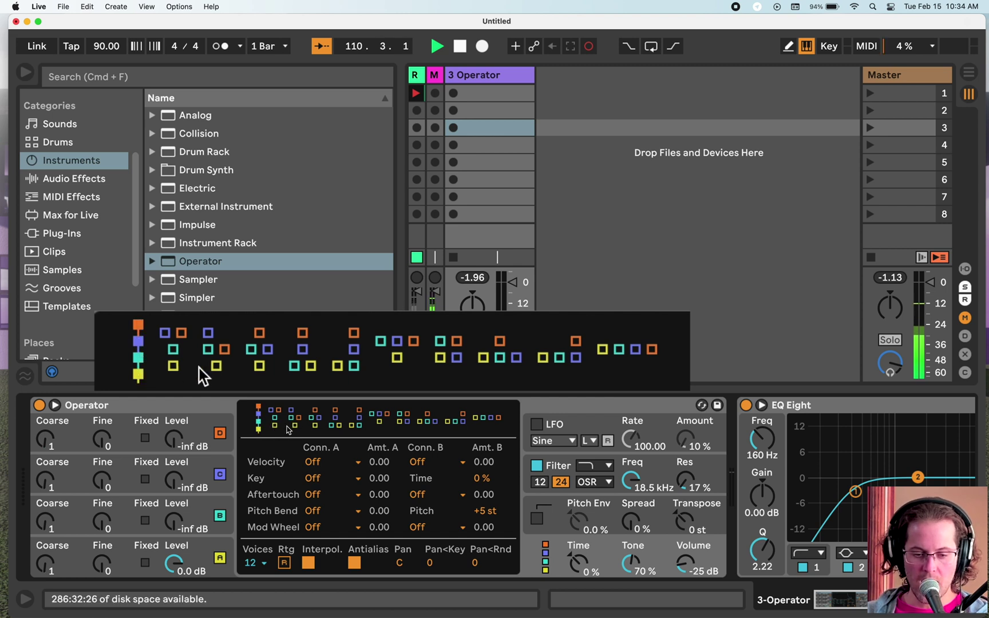
# Try the second, third and fourth algorithms, then settle on the fully stacked first algorithm.
pyautogui.click(277, 415)
pyautogui.click(292, 419)
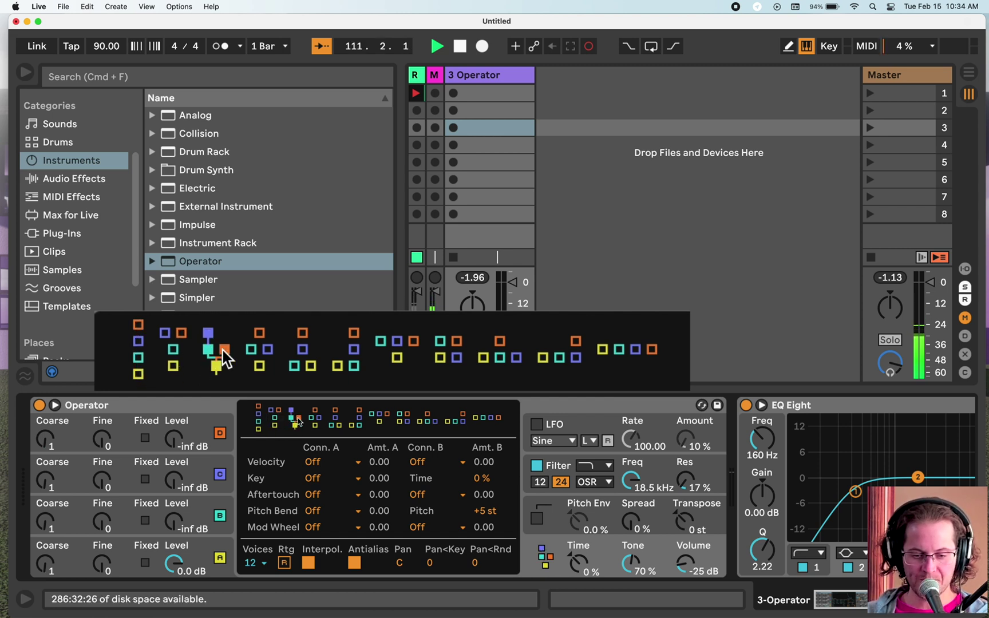
pyautogui.click(314, 416)
pyautogui.click(260, 420)
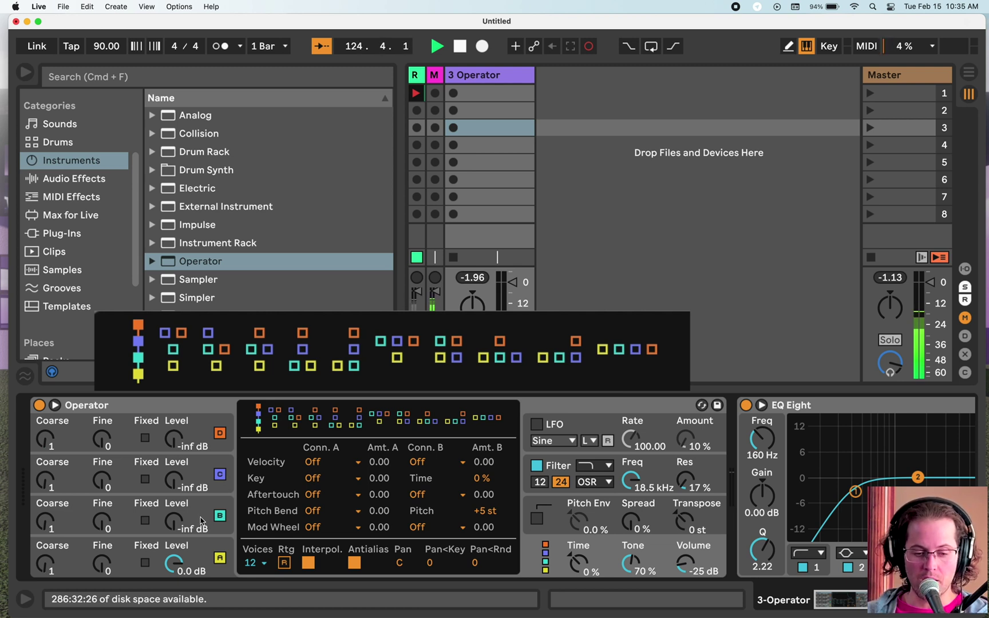
pyautogui.click(189, 548)
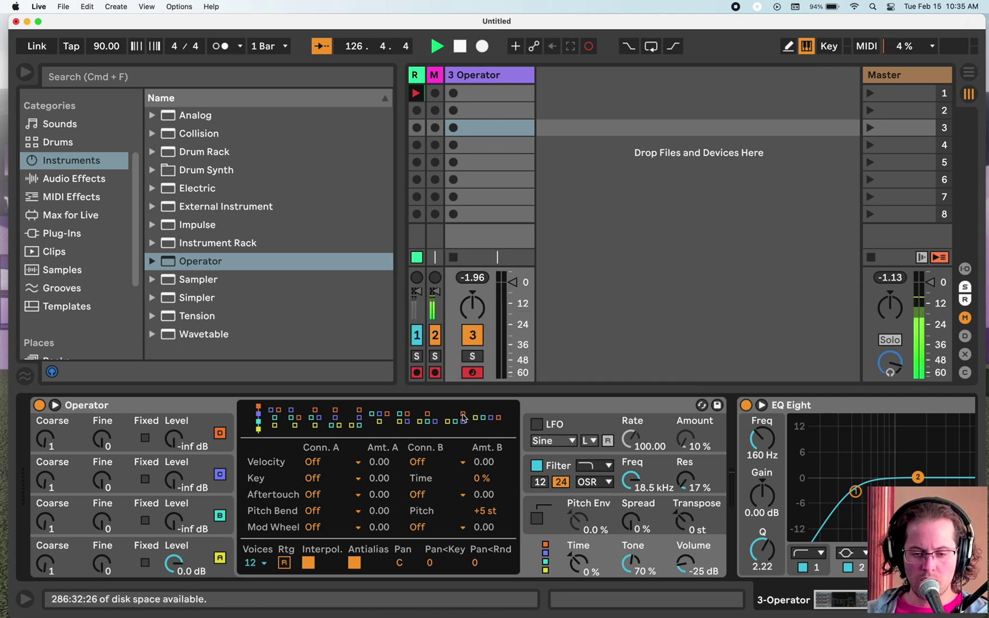
pyautogui.click(428, 420)
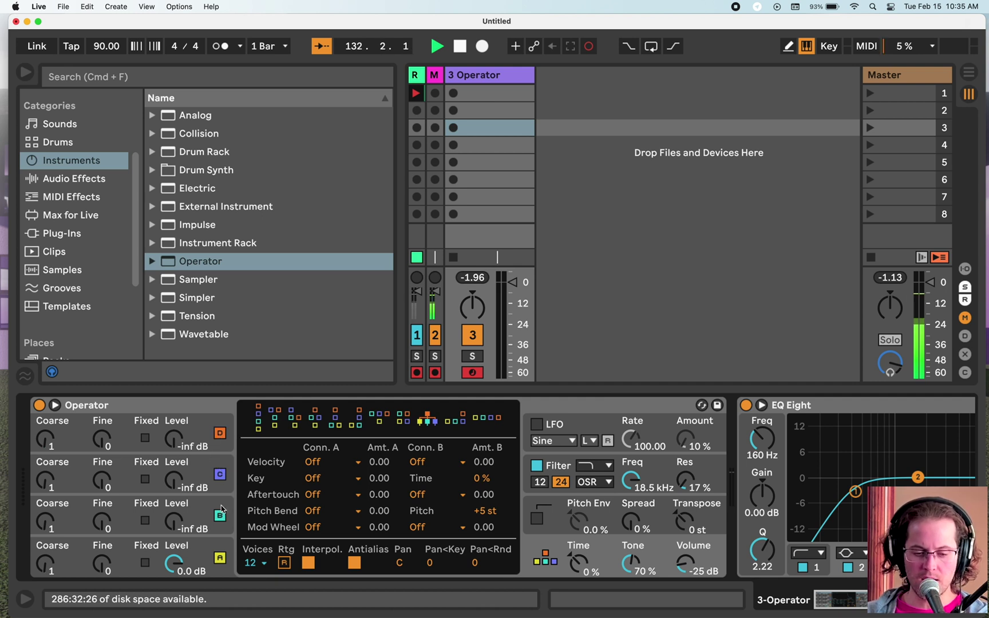
pyautogui.click(259, 415)
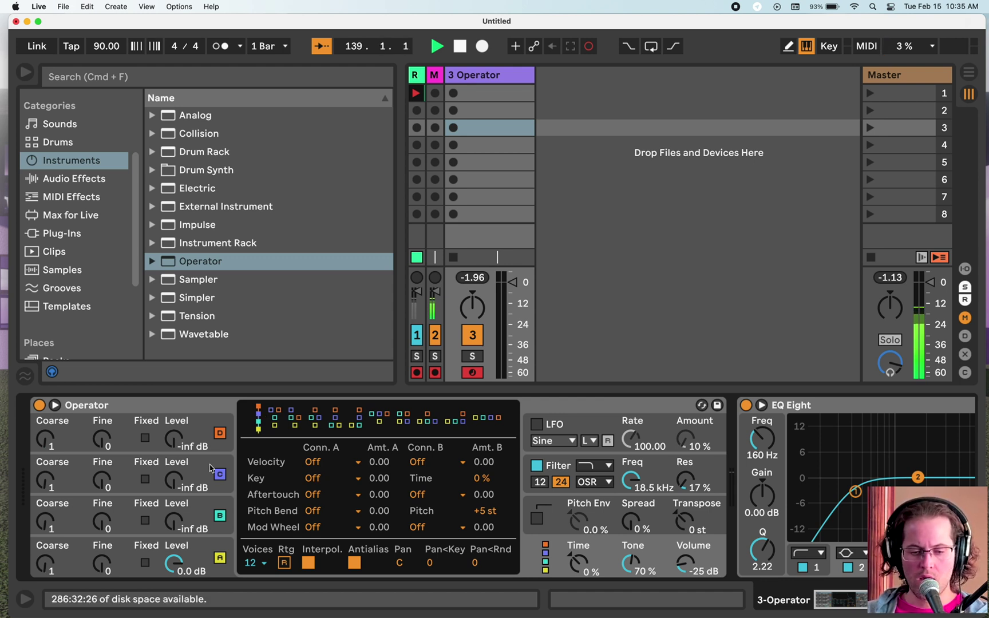
# Show oscillator A's, then oscillator B's envelope and sine settings in Operator's display.
pyautogui.click(188, 547)
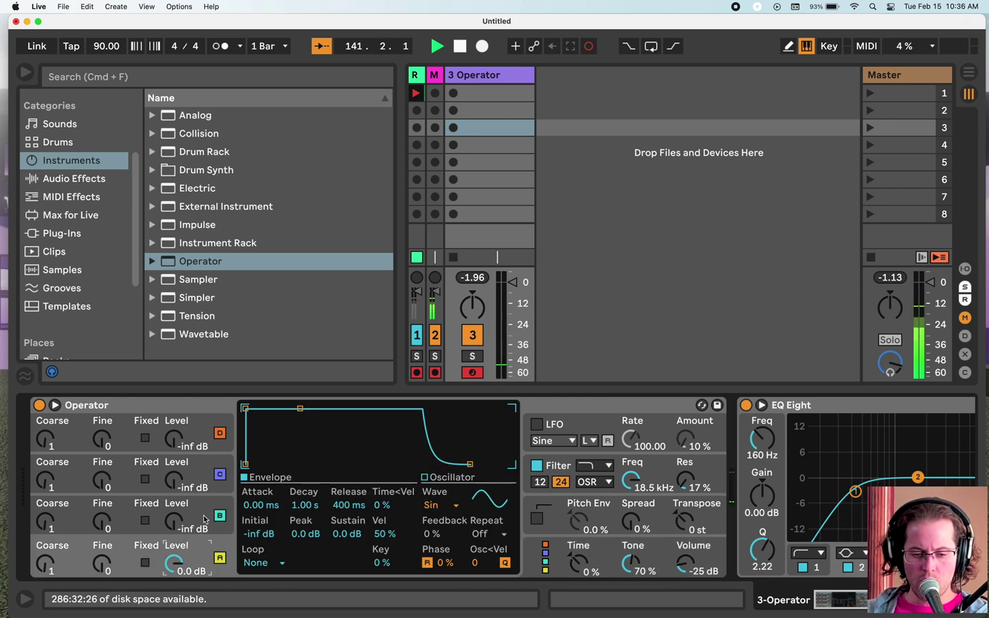
pyautogui.click(203, 516)
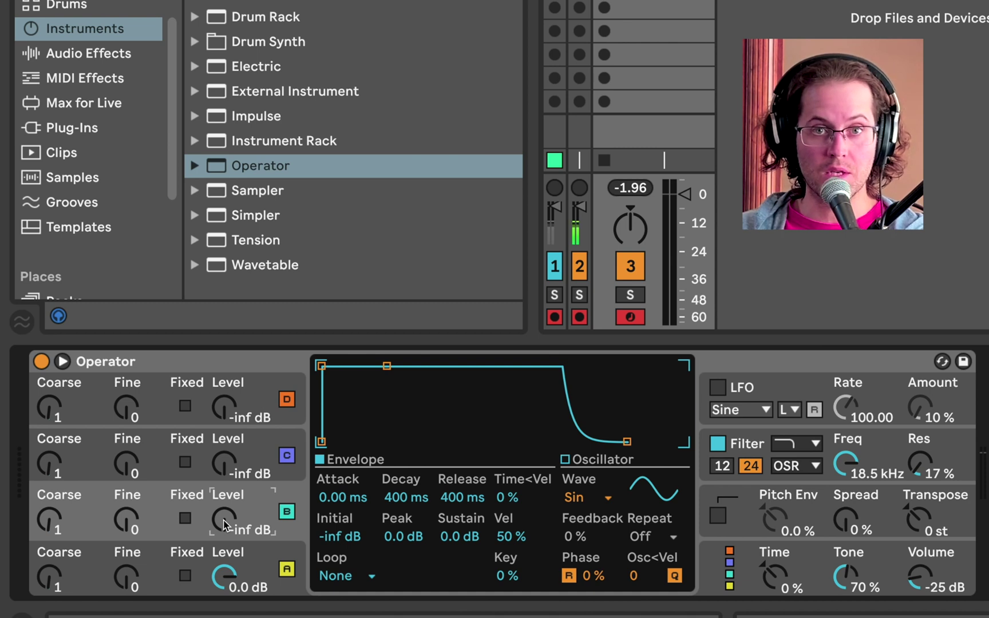
# Raise oscillator B's level to about -21 dB and oscillator C's to -22 dB.
pyautogui.moveTo(225, 518)
pyautogui.mouseDown()
pyautogui.moveTo(224, 473)
pyautogui.moveTo(225, 518)
pyautogui.mouseUp()
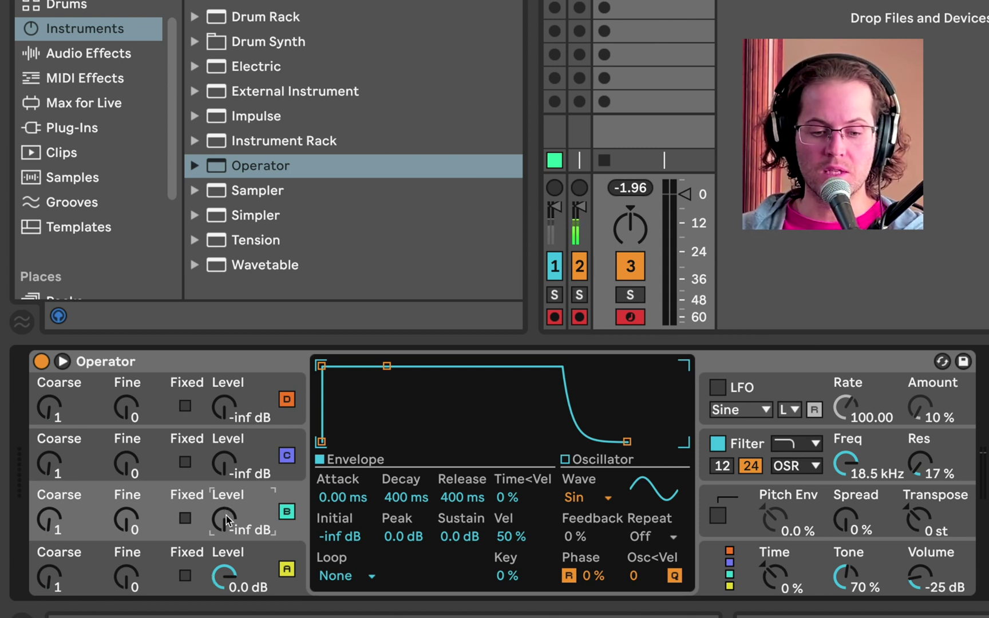
pyautogui.moveTo(226, 518)
pyautogui.mouseDown()
pyautogui.moveTo(226, 474)
pyautogui.moveTo(228, 520)
pyautogui.mouseUp()
pyautogui.scroll(-2, 228, 519)
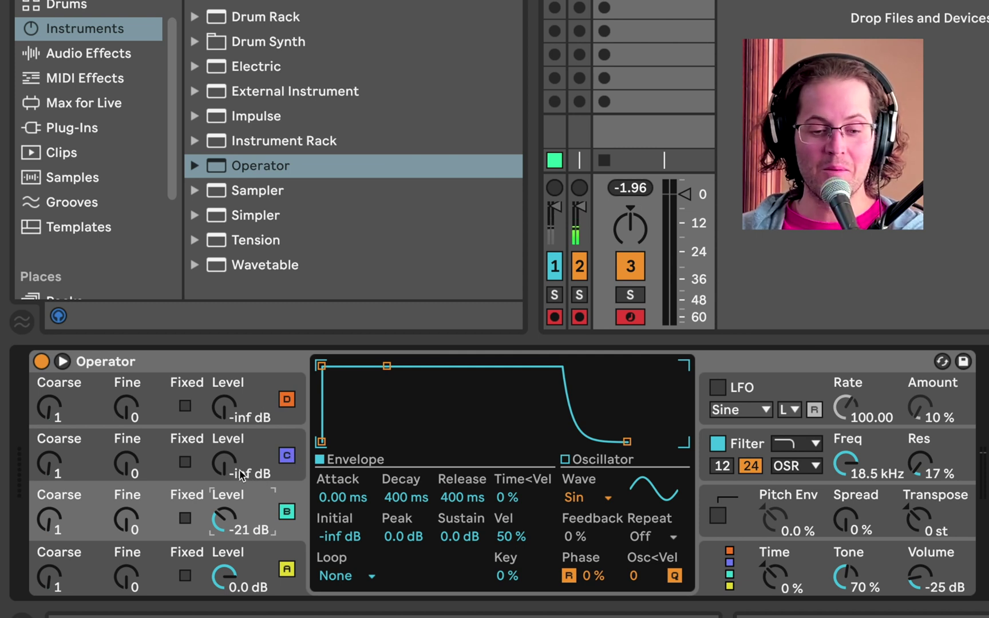
pyautogui.moveTo(231, 475); pyautogui.dragTo(231, 437)
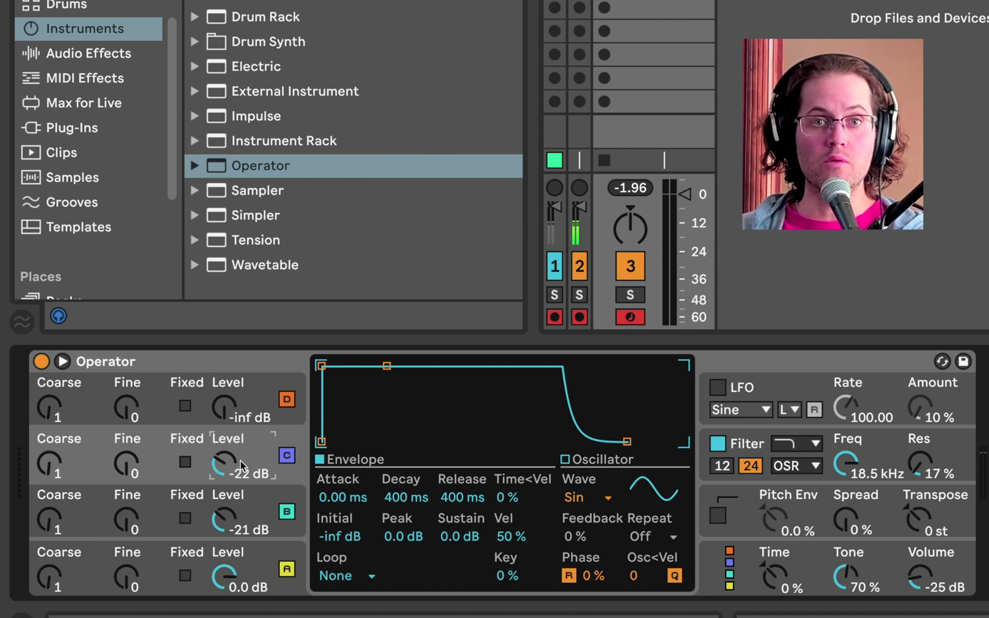
# Return oscillator C to -inf dB, test and restore filter cutoff, and lengthen B's attack.
pyautogui.moveTo(240, 464); pyautogui.dragTo(227, 524)
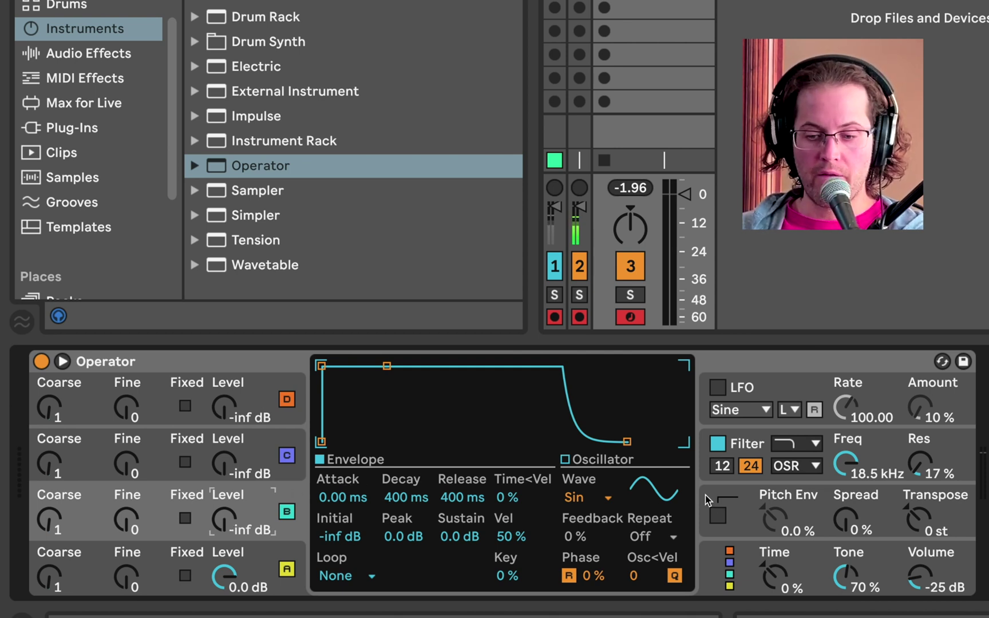
pyautogui.moveTo(835, 454)
pyautogui.mouseDown()
pyautogui.moveTo(835, 509)
pyautogui.moveTo(835, 453)
pyautogui.mouseUp()
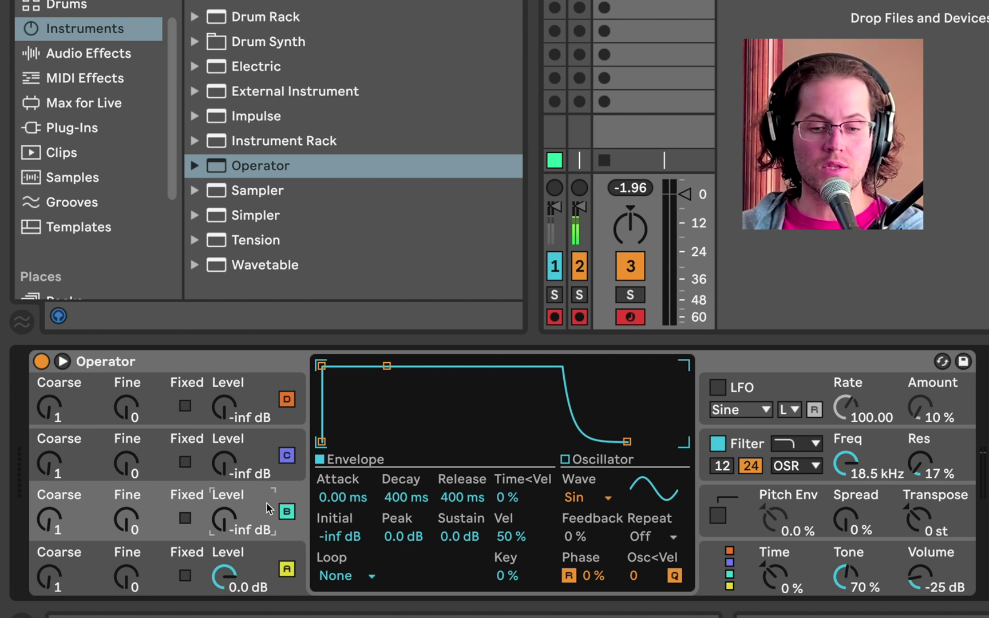
pyautogui.moveTo(321, 365); pyautogui.dragTo(414, 365)
# Bring oscillator B's level up to -18 dB, then view oscillator A's envelope.
pyautogui.moveTo(233, 525); pyautogui.dragTo(234, 501)
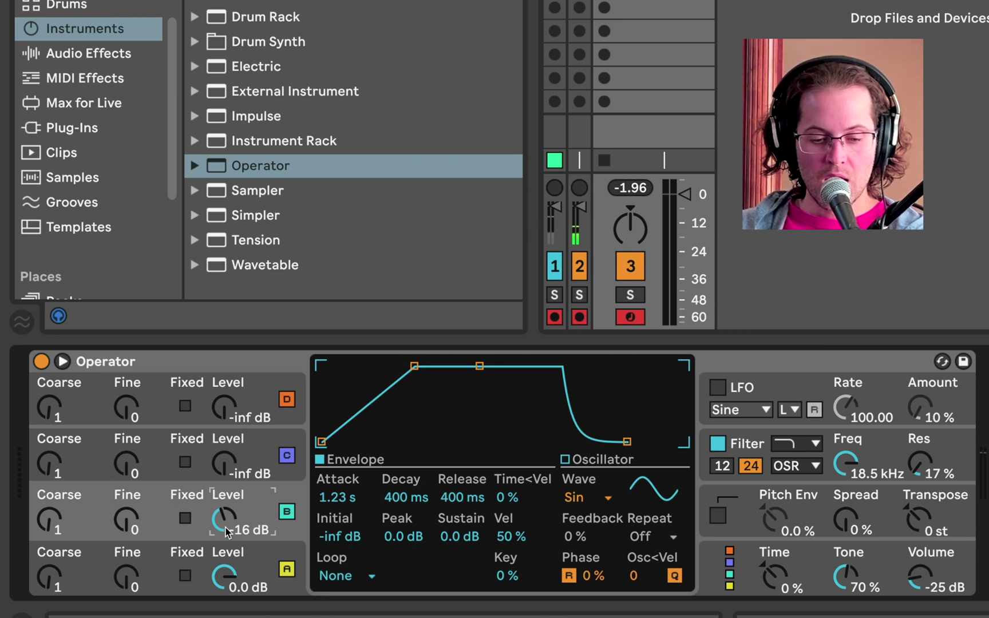
pyautogui.moveTo(224, 518)
pyautogui.mouseDown()
pyautogui.moveTo(223, 535)
pyautogui.moveTo(223, 520)
pyautogui.mouseUp()
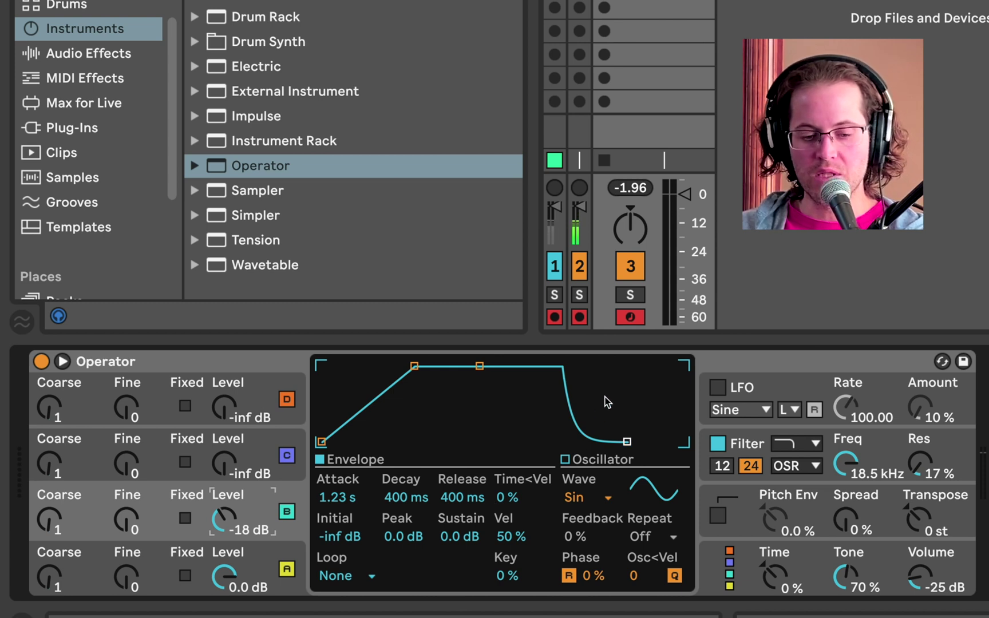
pyautogui.click(269, 552)
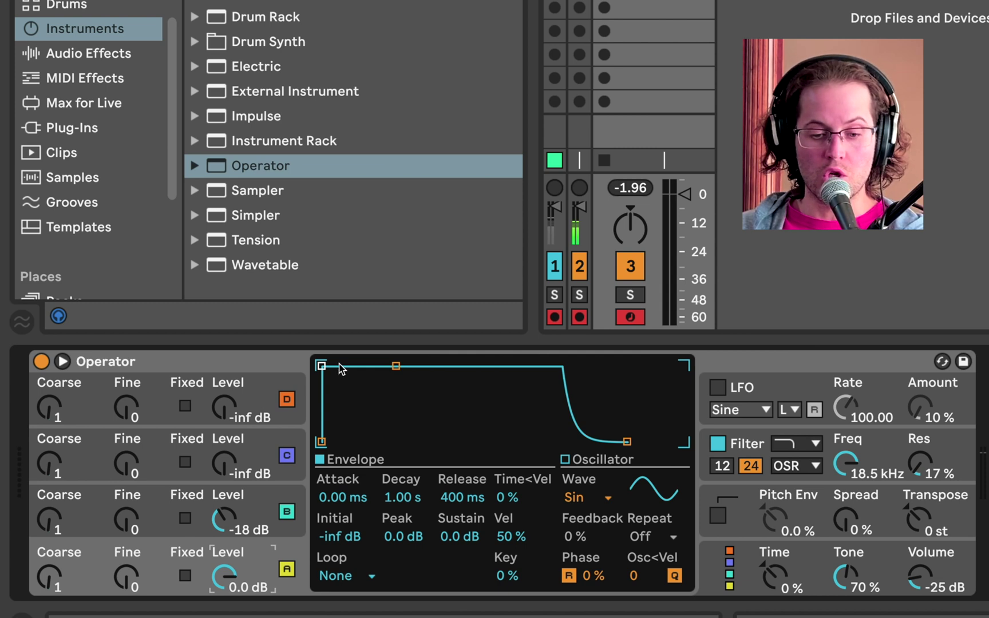
# Give oscillator B 0 ms attack, 5.89 s decay, -26 dB sustain and 566 ms release.
pyautogui.click(266, 496)
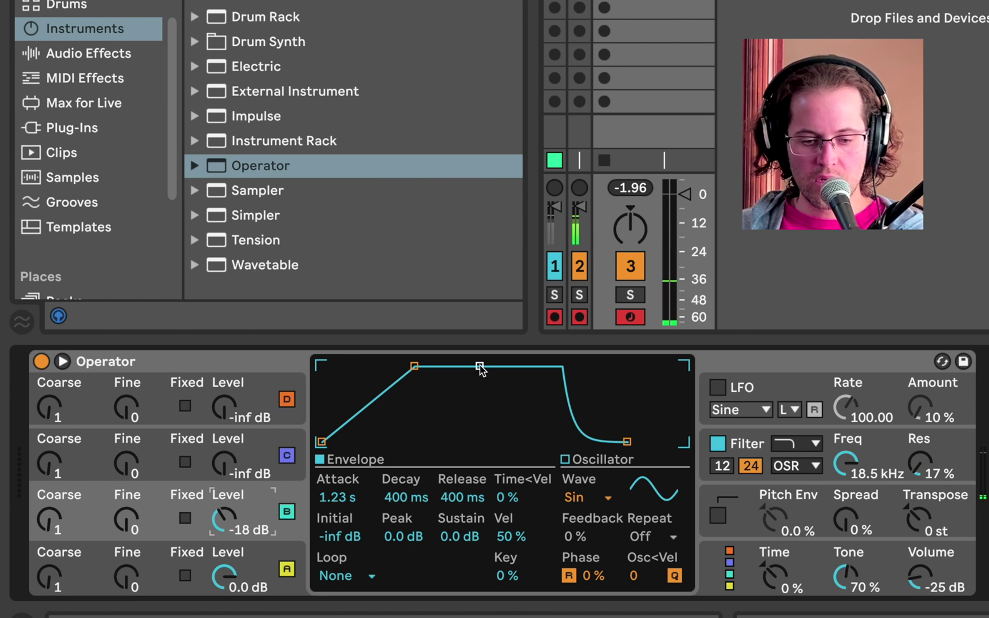
pyautogui.moveTo(479, 369); pyautogui.dragTo(484, 389)
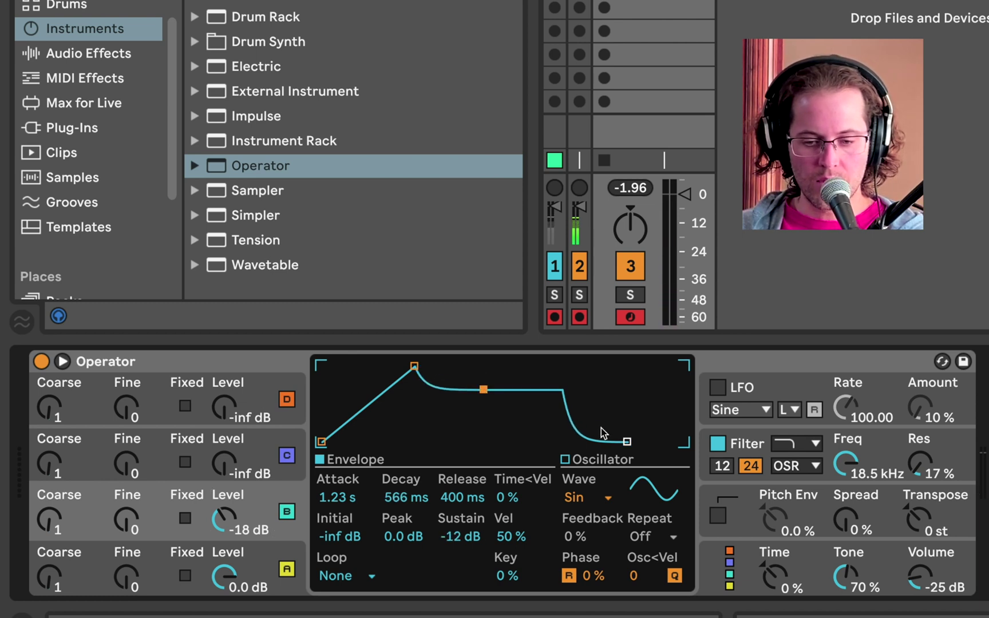
pyautogui.moveTo(627, 441); pyautogui.dragTo(631, 442)
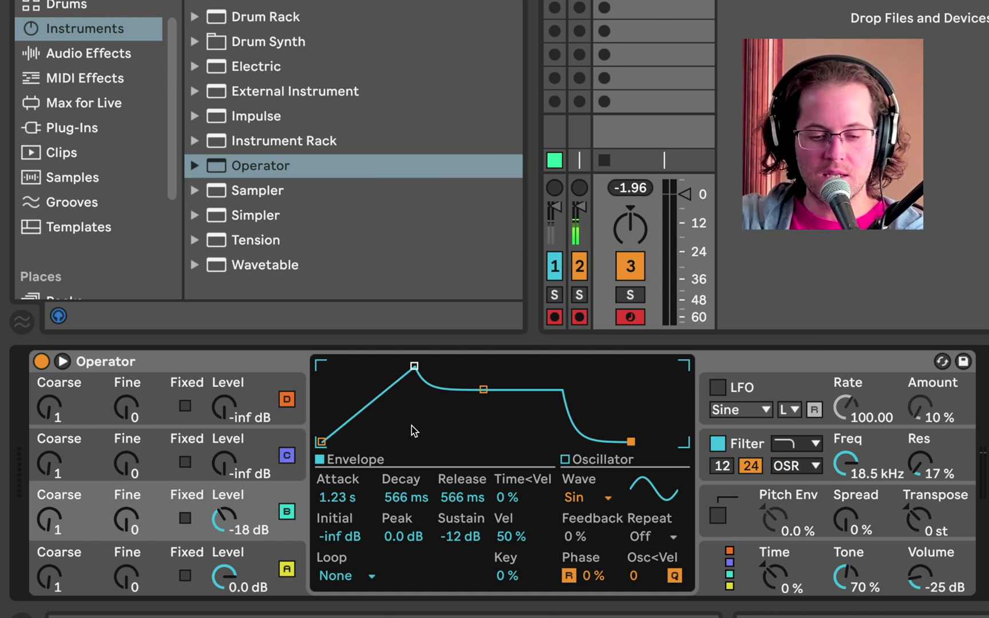
pyautogui.moveTo(401, 498); pyautogui.dragTo(402, 478)
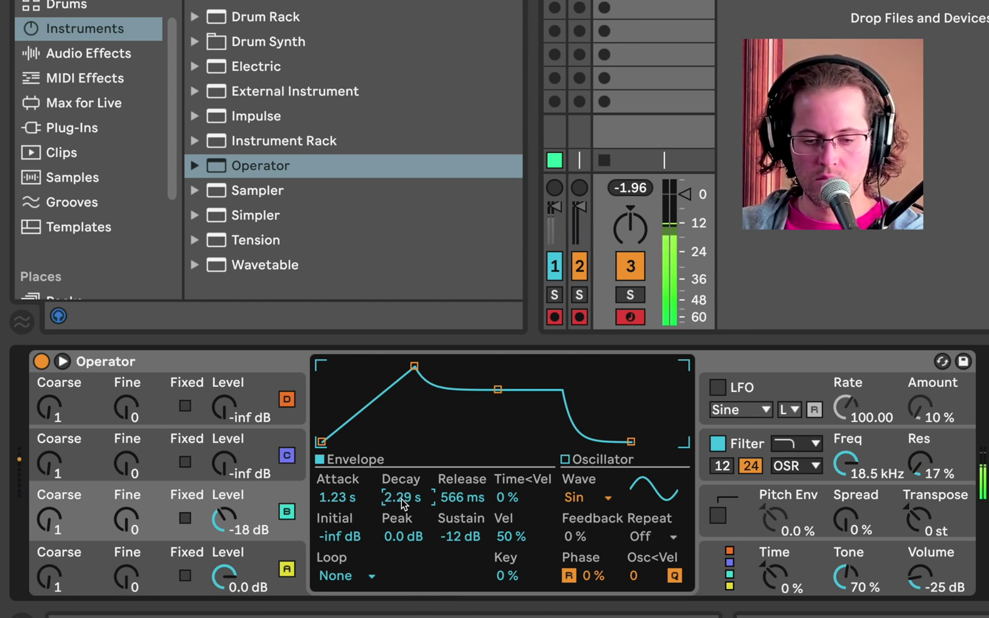
pyautogui.moveTo(495, 389); pyautogui.dragTo(496, 415)
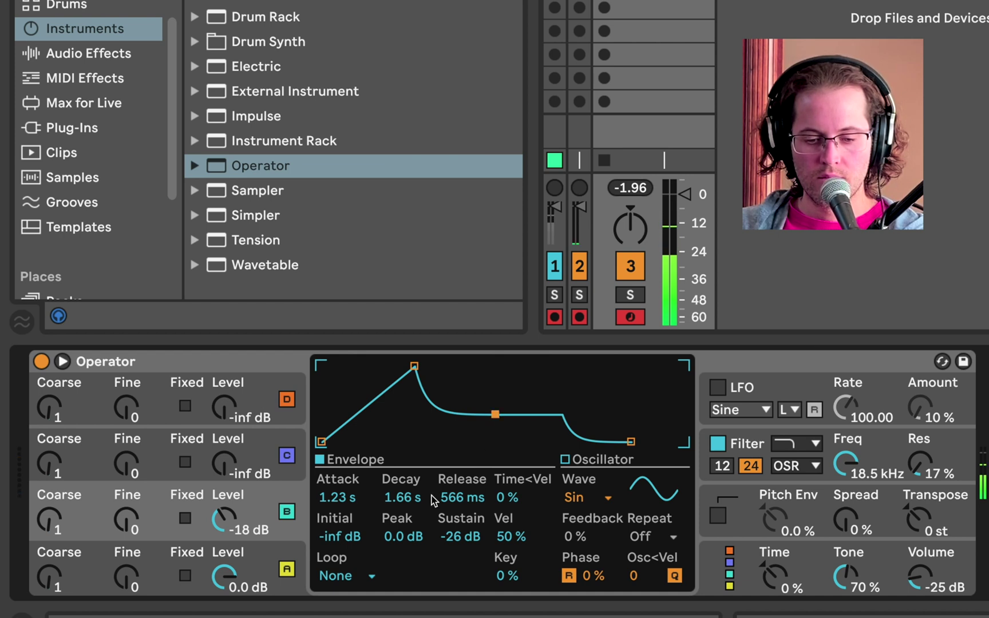
pyautogui.moveTo(410, 502); pyautogui.dragTo(410, 469)
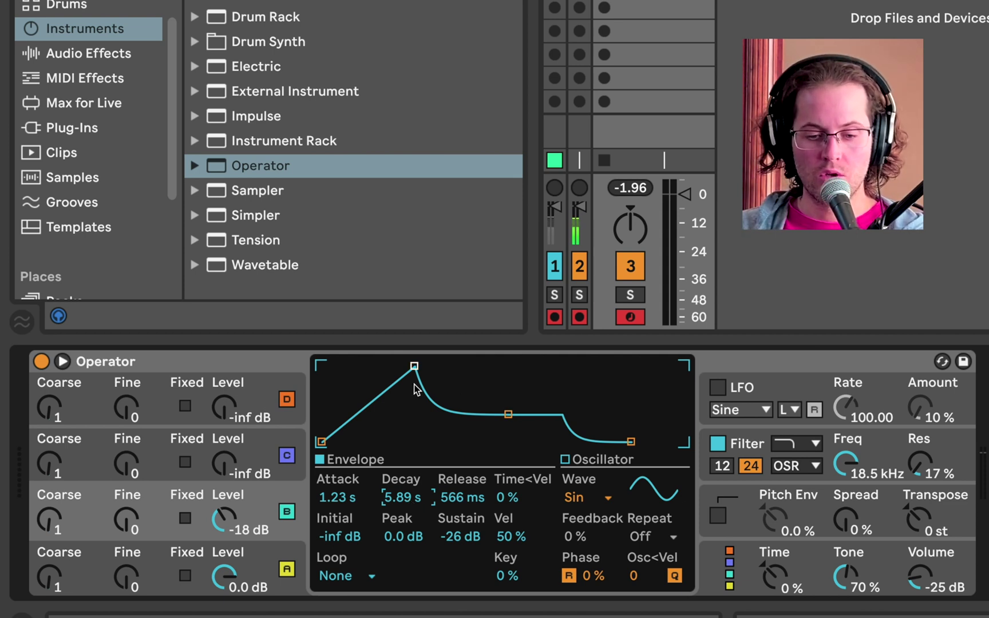
pyautogui.moveTo(413, 366); pyautogui.dragTo(321, 365)
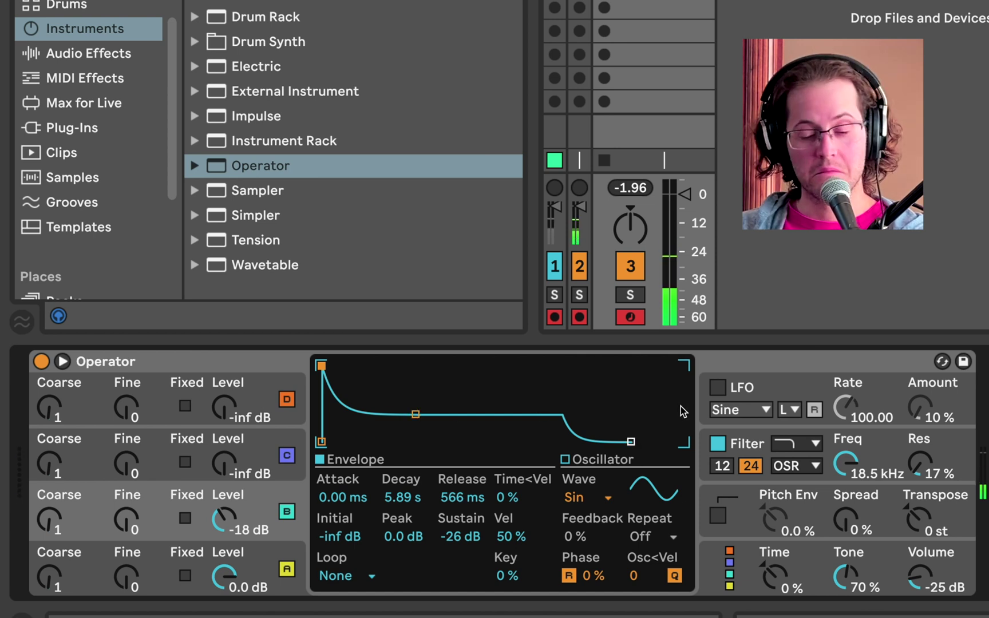
# Transpose Operator down 24 semitones and set oscillator B's sustain to -21 dB with 2.68 s decay.
pyautogui.click(939, 512)
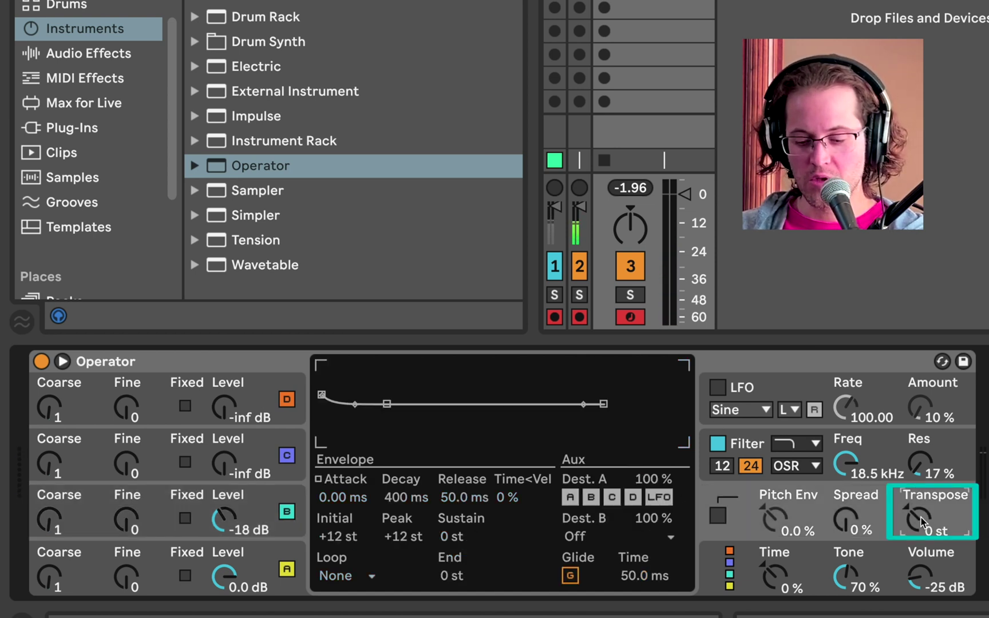
pyautogui.moveTo(922, 521); pyautogui.dragTo(921, 544)
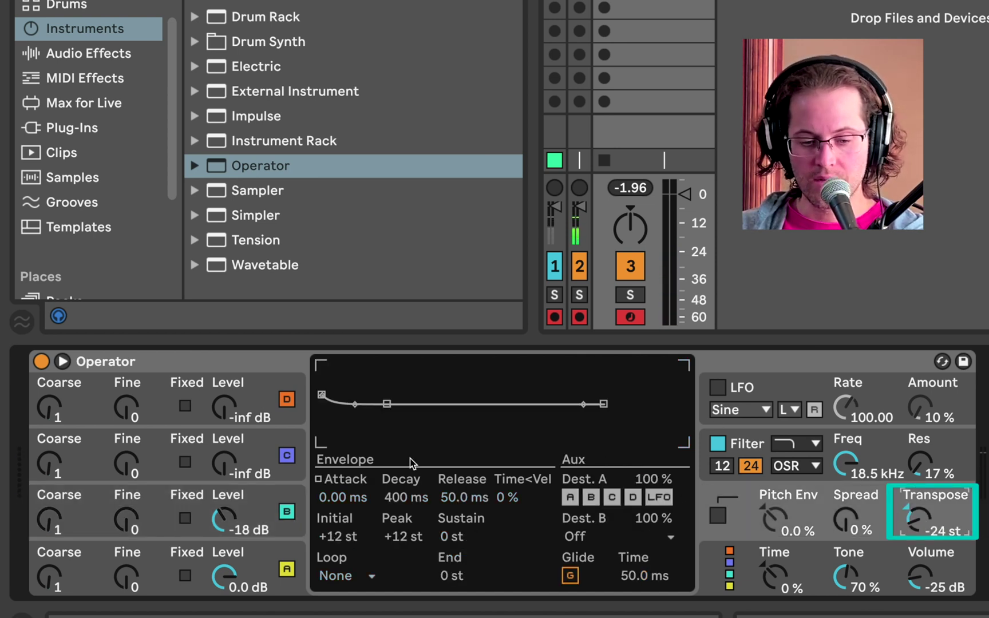
pyautogui.click(260, 503)
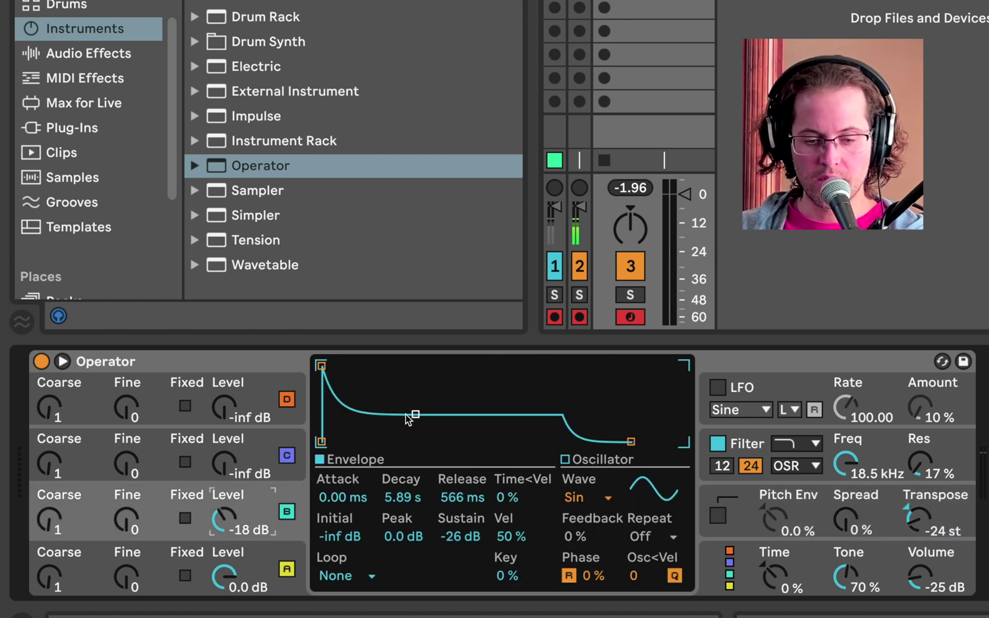
pyautogui.moveTo(415, 414); pyautogui.dragTo(405, 442)
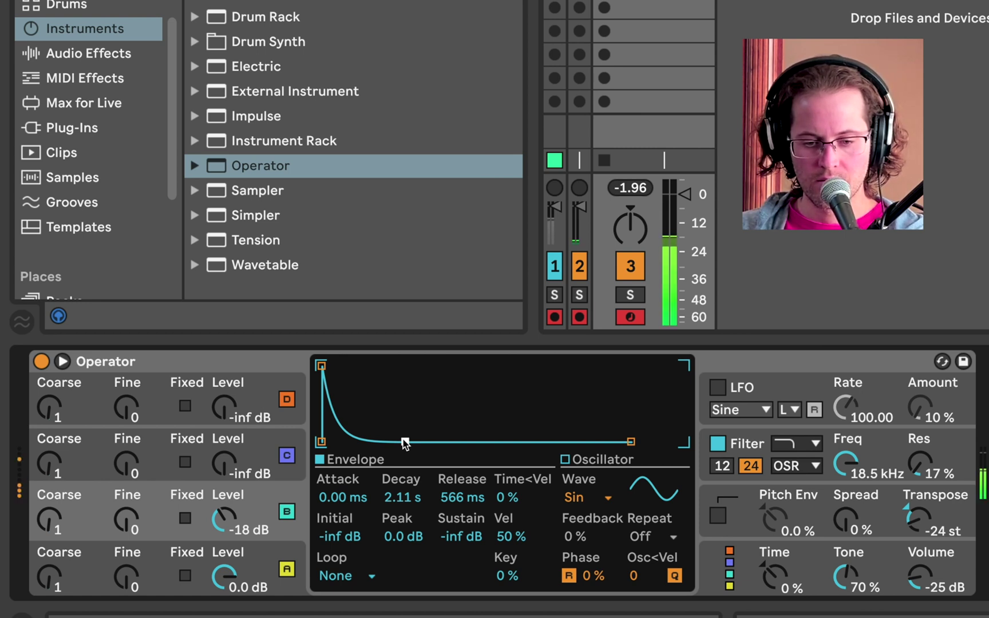
pyautogui.moveTo(405, 441); pyautogui.dragTo(405, 367)
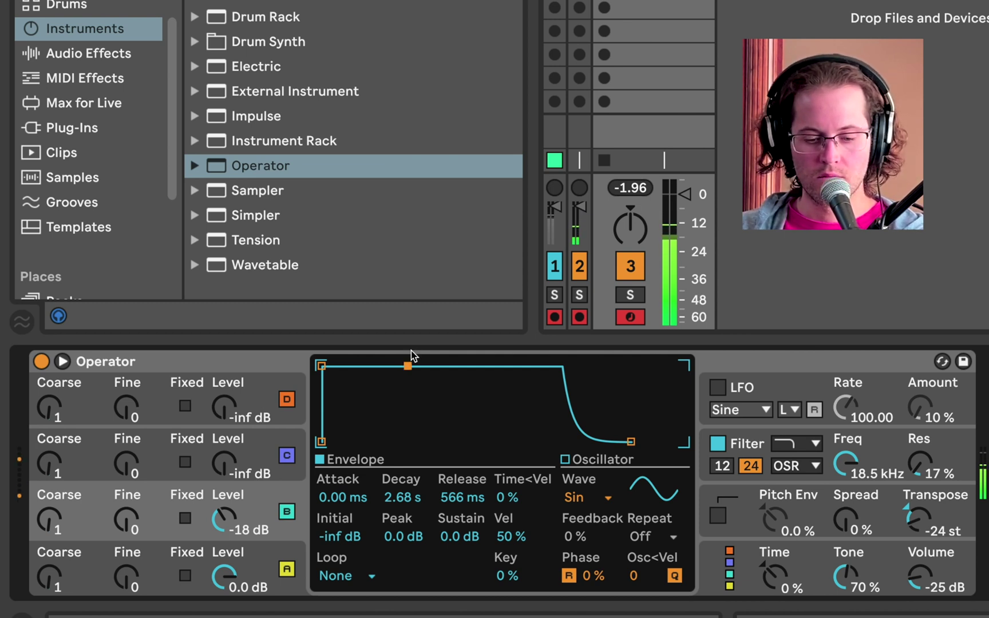
pyautogui.moveTo(407, 366); pyautogui.dragTo(408, 406)
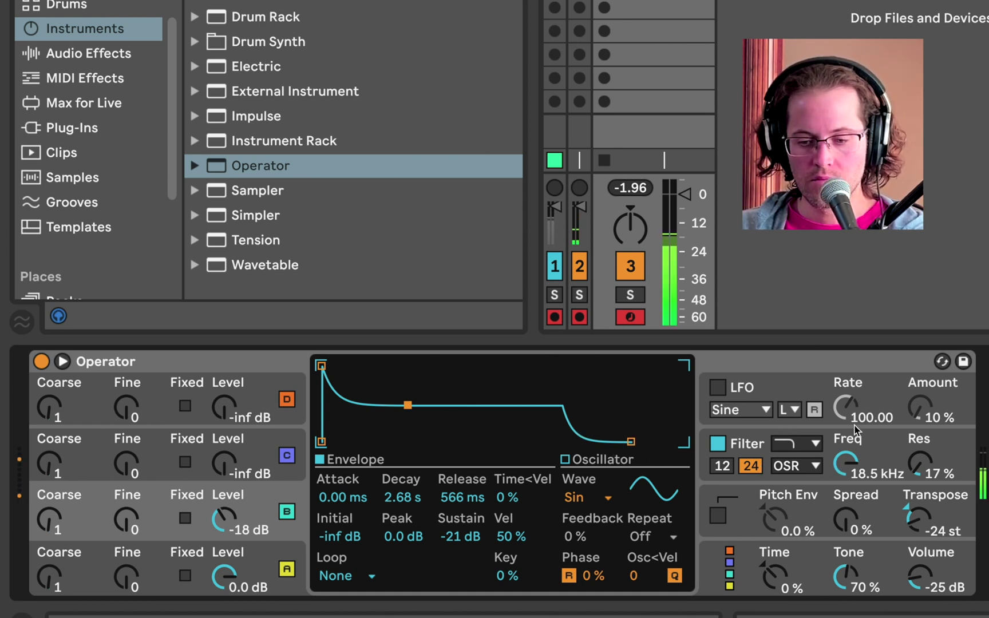
pyautogui.moveTo(851, 458)
pyautogui.mouseDown()
pyautogui.moveTo(851, 498)
pyautogui.moveTo(851, 458)
pyautogui.mouseUp()
pyautogui.moveTo(509, 536); pyautogui.dragTo(505, 503)
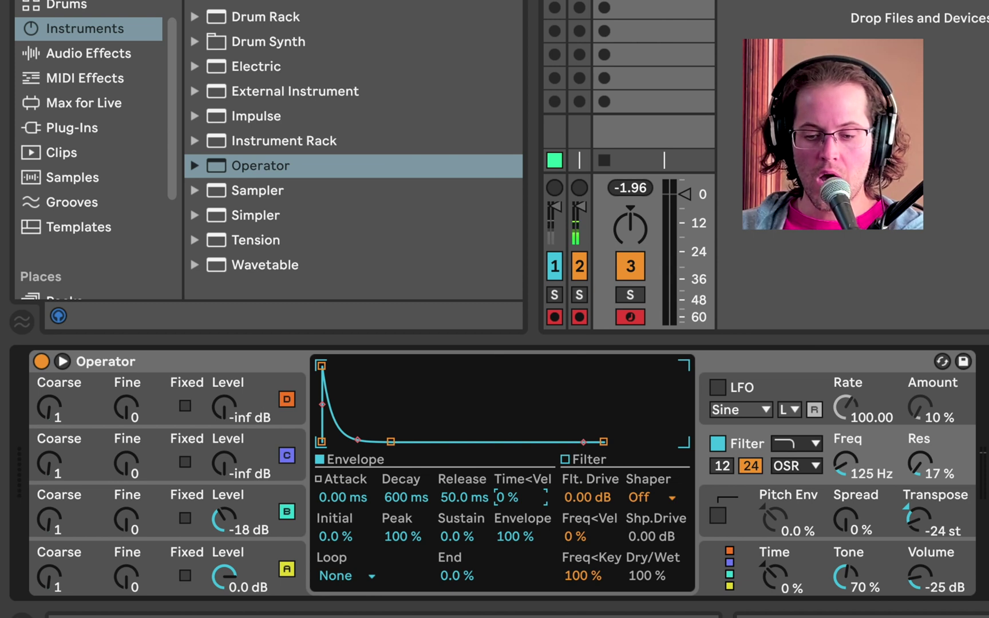
pyautogui.doubleClick(845, 462)
pyautogui.click(275, 502)
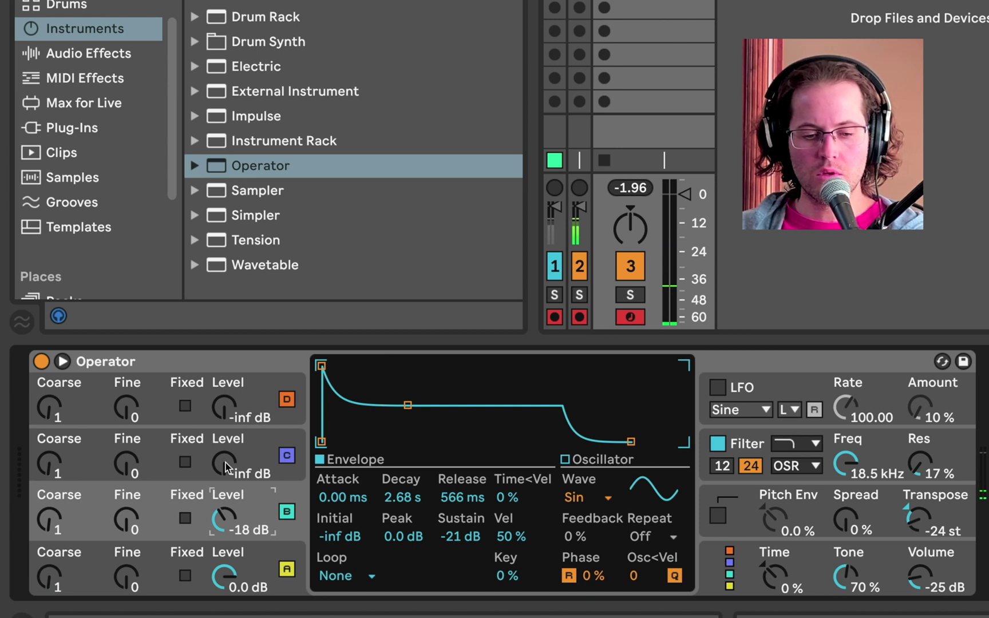
# Bring oscillator C up to -3.2 dB with a 22.4 ms decay to -inf sustain.
pyautogui.moveTo(227, 467); pyautogui.dragTo(227, 458)
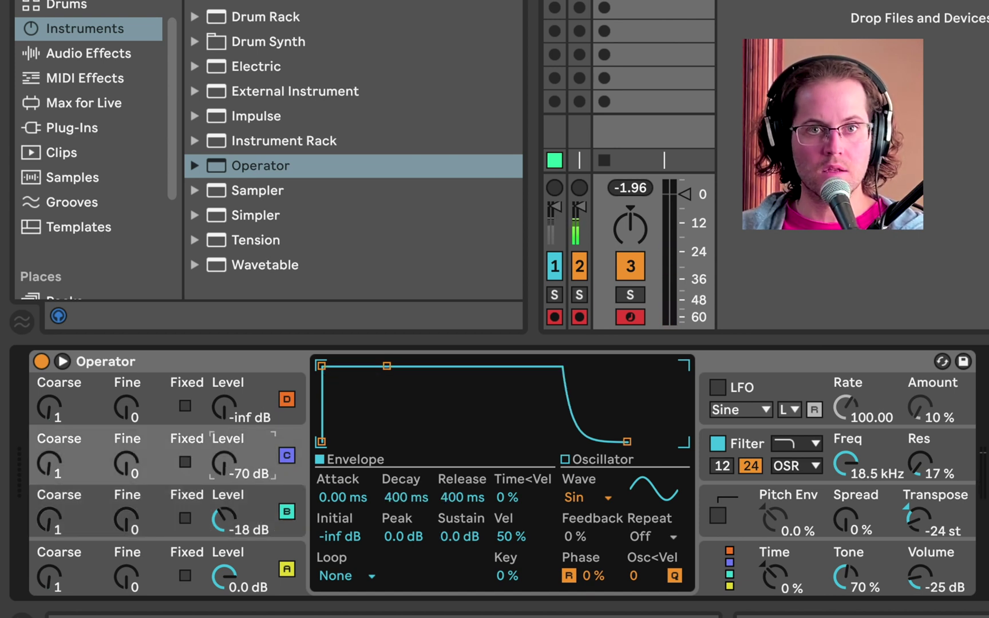
pyautogui.moveTo(224, 463); pyautogui.dragTo(224, 422)
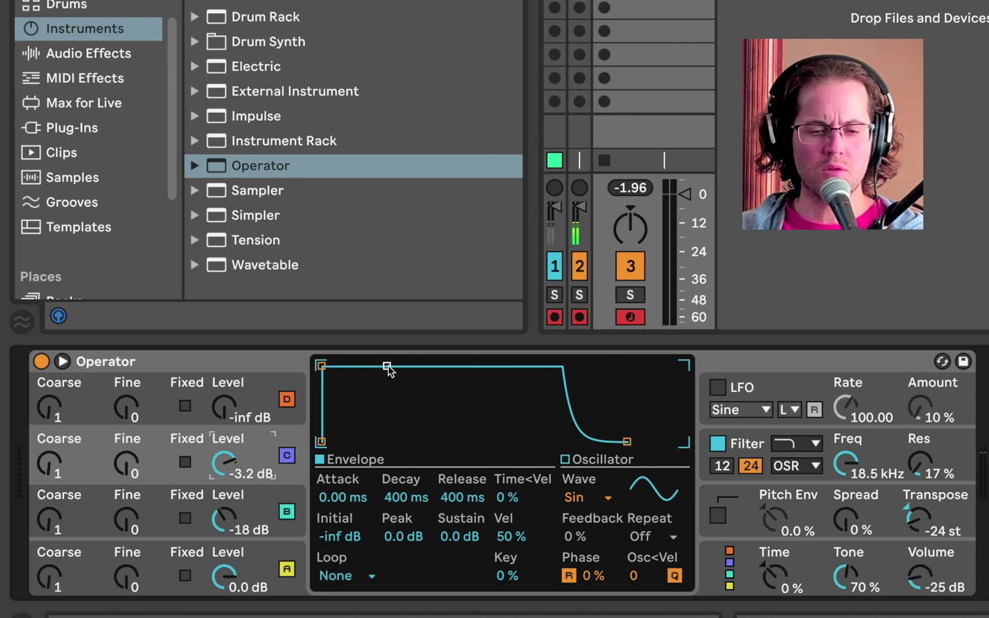
pyautogui.moveTo(387, 366); pyautogui.dragTo(350, 441)
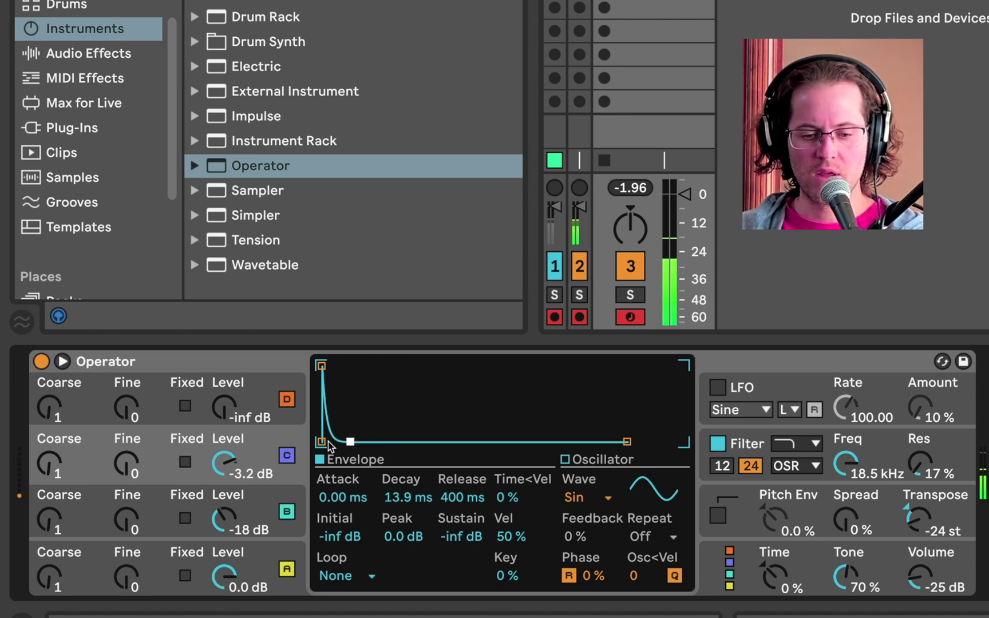
pyautogui.click(288, 455)
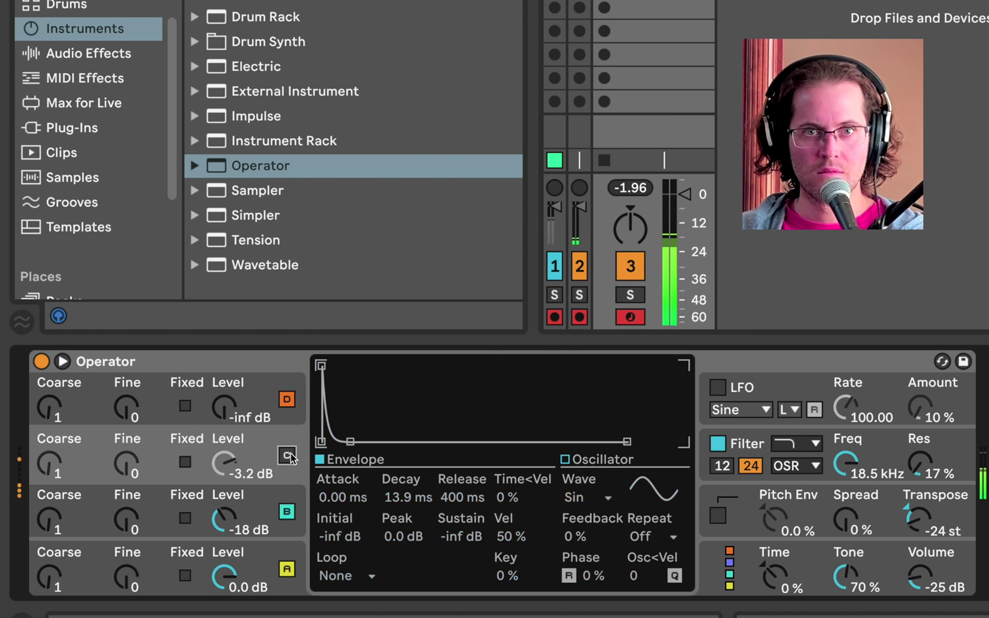
pyautogui.click(288, 456)
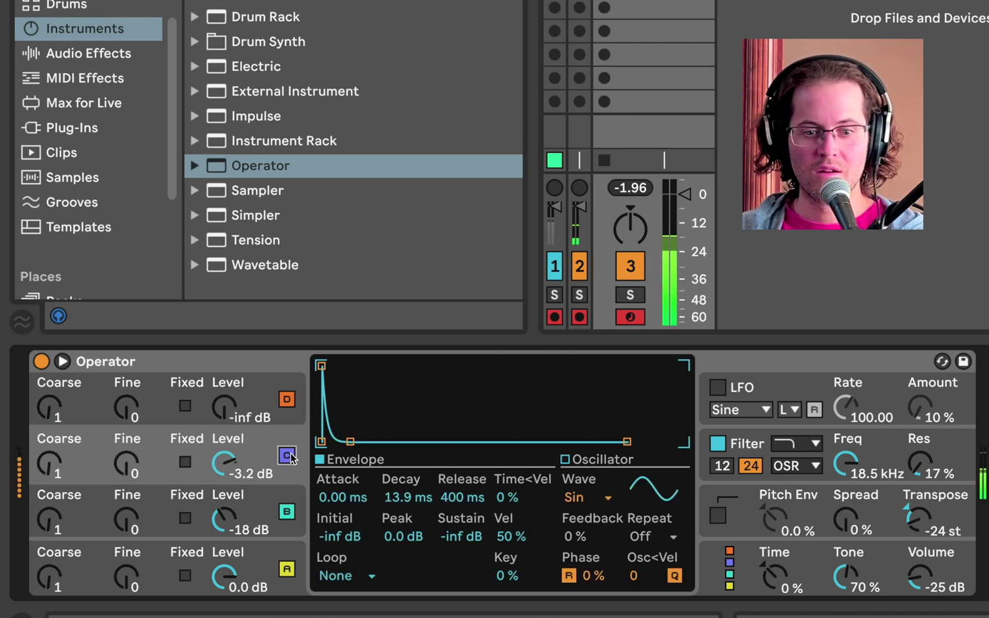
pyautogui.moveTo(350, 439)
pyautogui.mouseDown()
pyautogui.moveTo(389, 441)
pyautogui.moveTo(356, 441)
pyautogui.mouseUp()
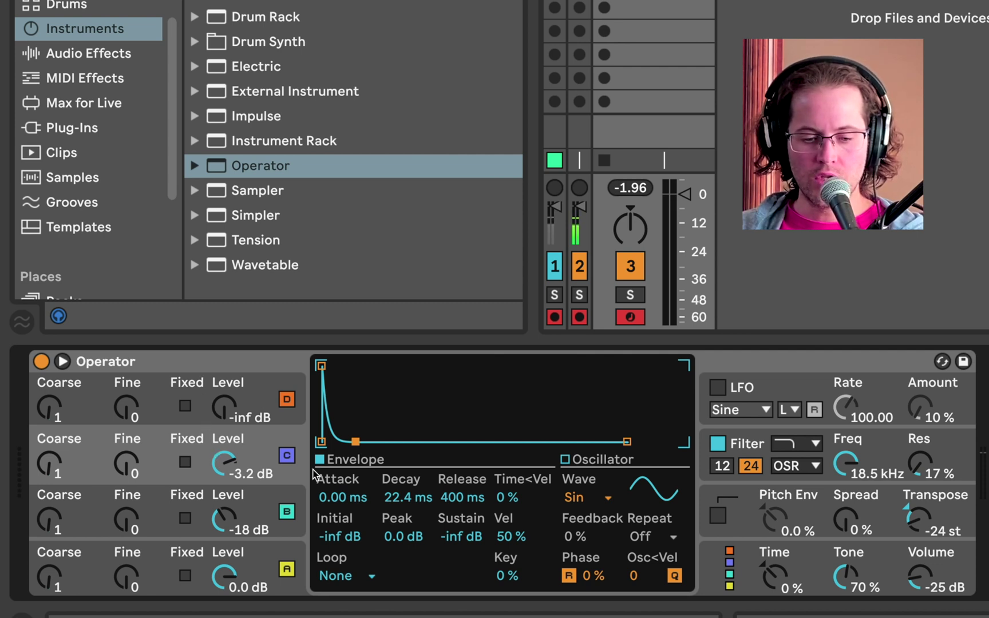
# Raise the sustain of oscillators C and B to 0.0 dB.
pyautogui.moveTo(360, 445); pyautogui.dragTo(361, 366)
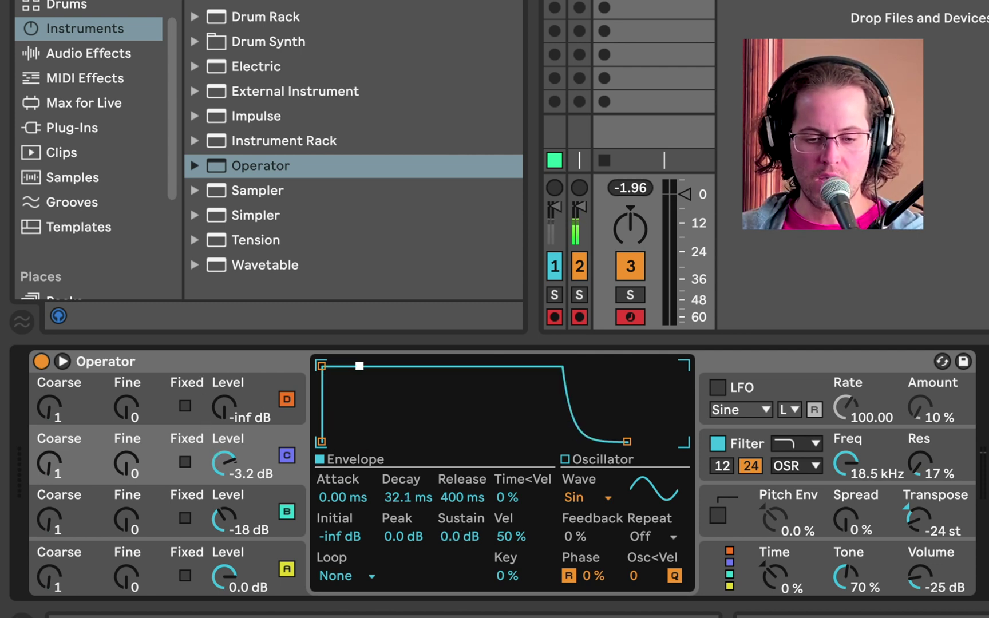
pyautogui.click(255, 492)
pyautogui.moveTo(407, 405); pyautogui.dragTo(409, 367)
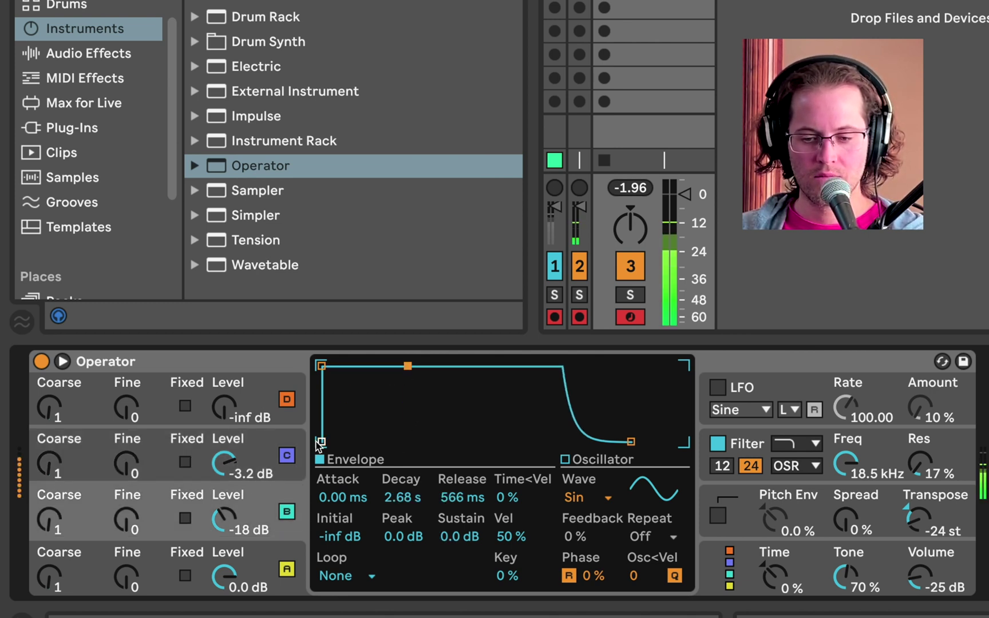
# Lower the filter cutoff to 64.5 Hz with 69% envelope amount, then recheck oscillators C and B.
pyautogui.click(759, 448)
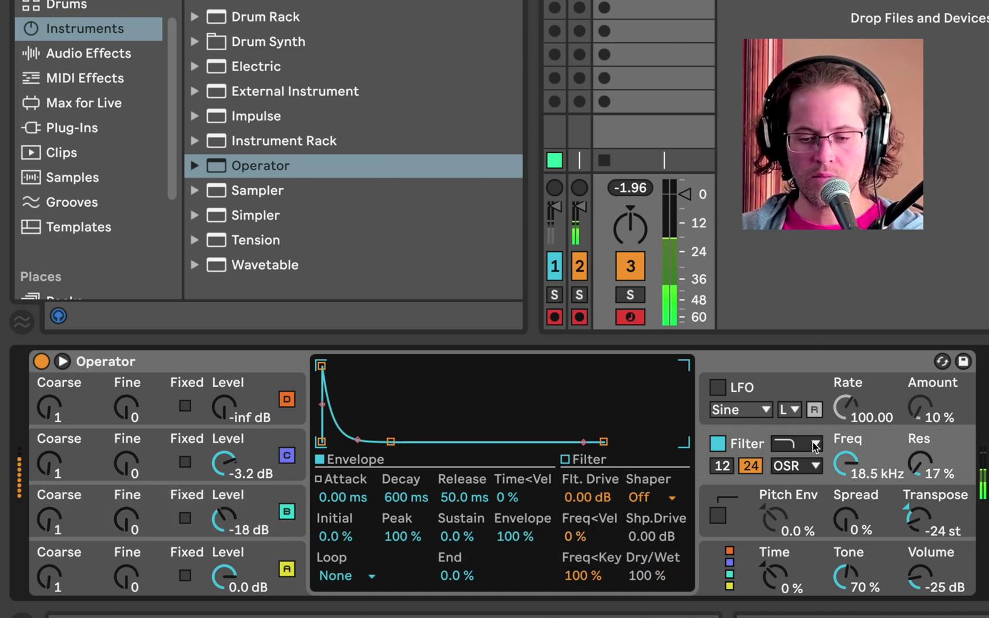
pyautogui.moveTo(851, 459); pyautogui.dragTo(851, 529)
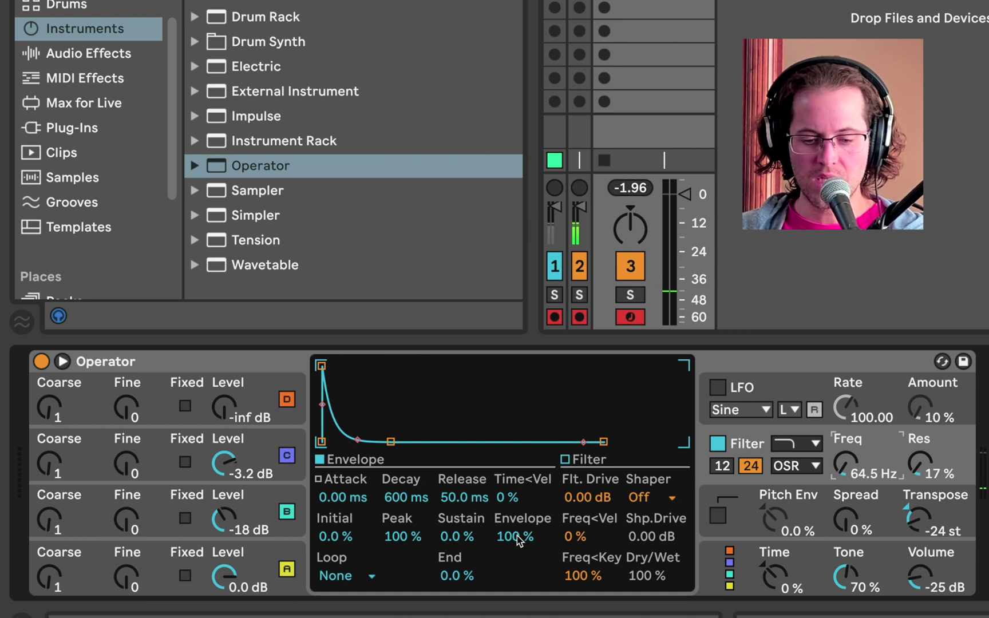
pyautogui.moveTo(518, 537); pyautogui.dragTo(518, 560)
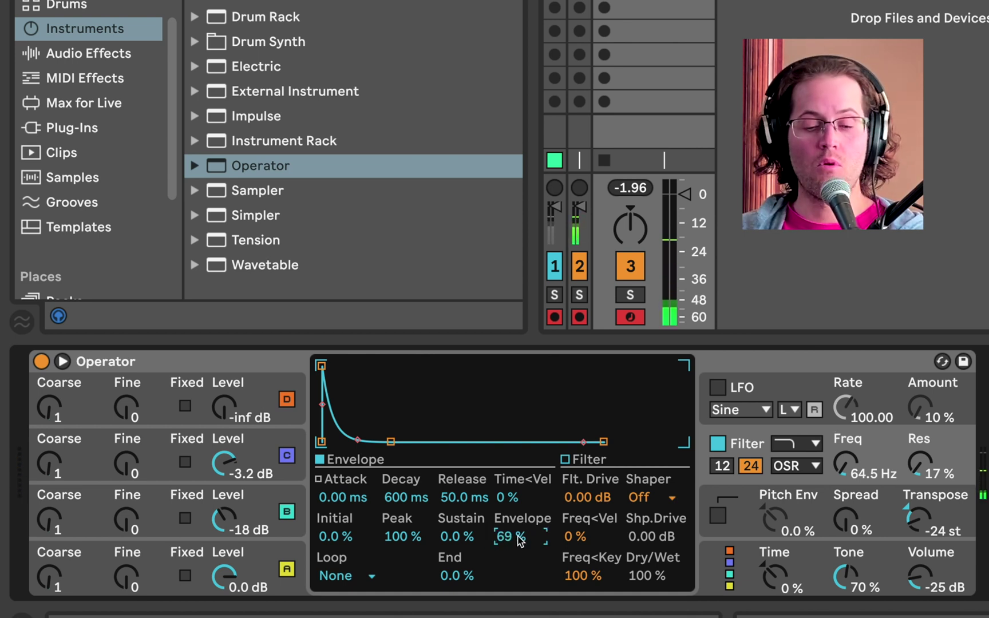
pyautogui.click(245, 459)
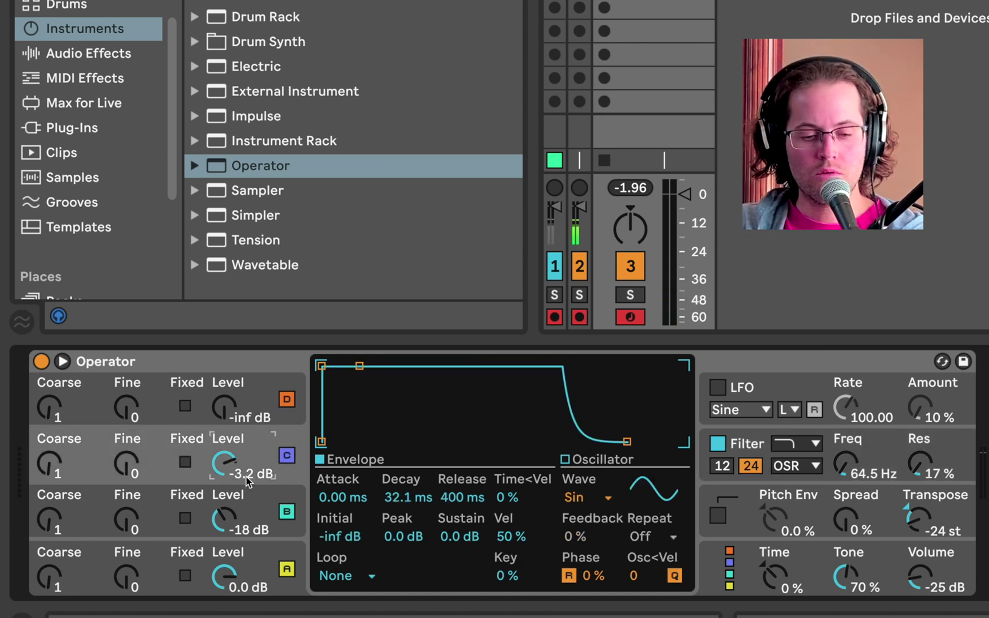
pyautogui.click(246, 502)
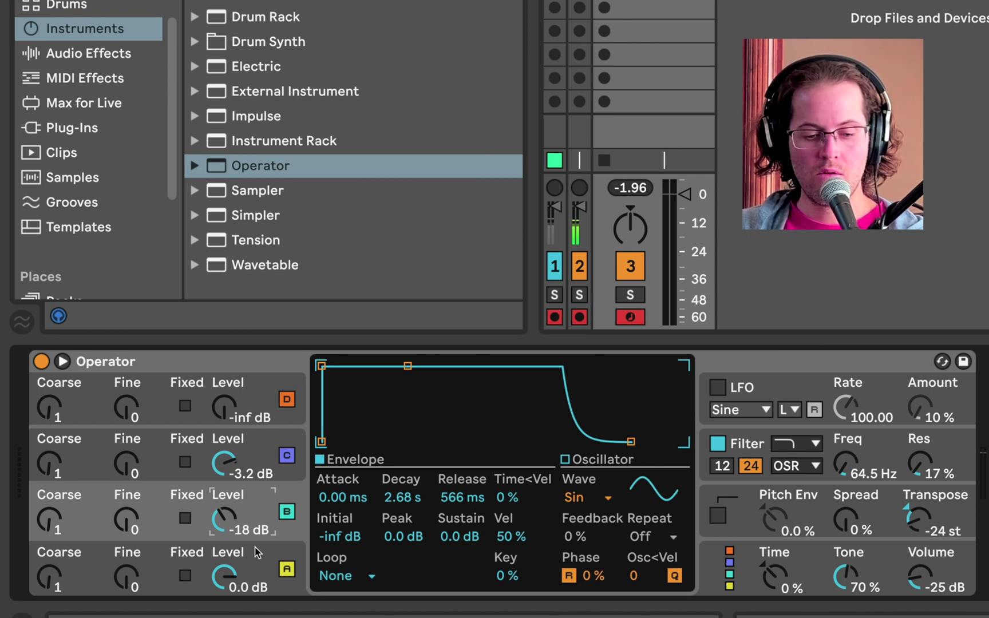
# Bypass the filter and re-enable it to compare the sound.
pyautogui.click(722, 446)
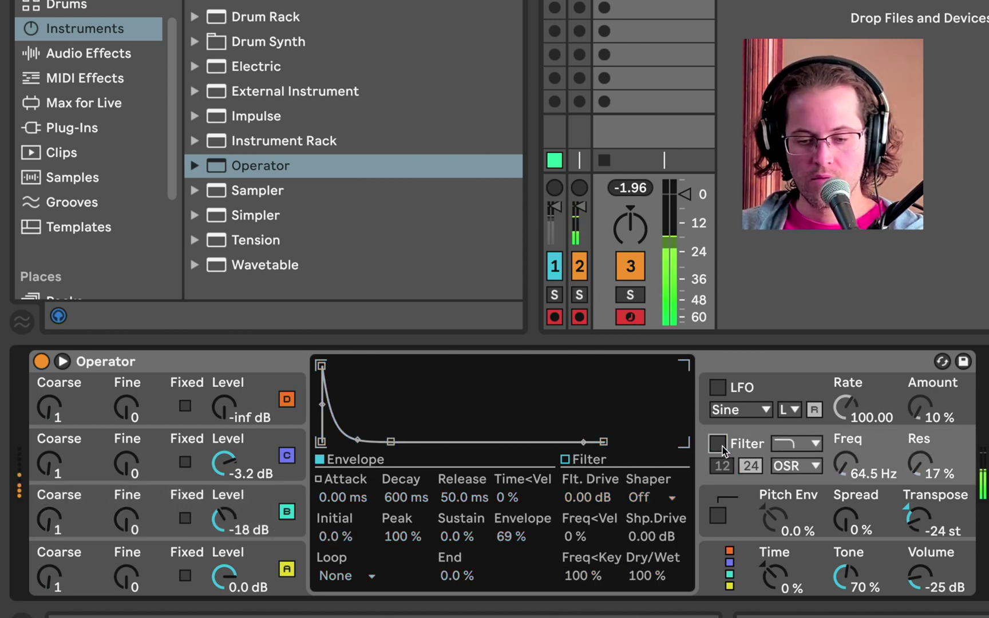
pyautogui.click(718, 444)
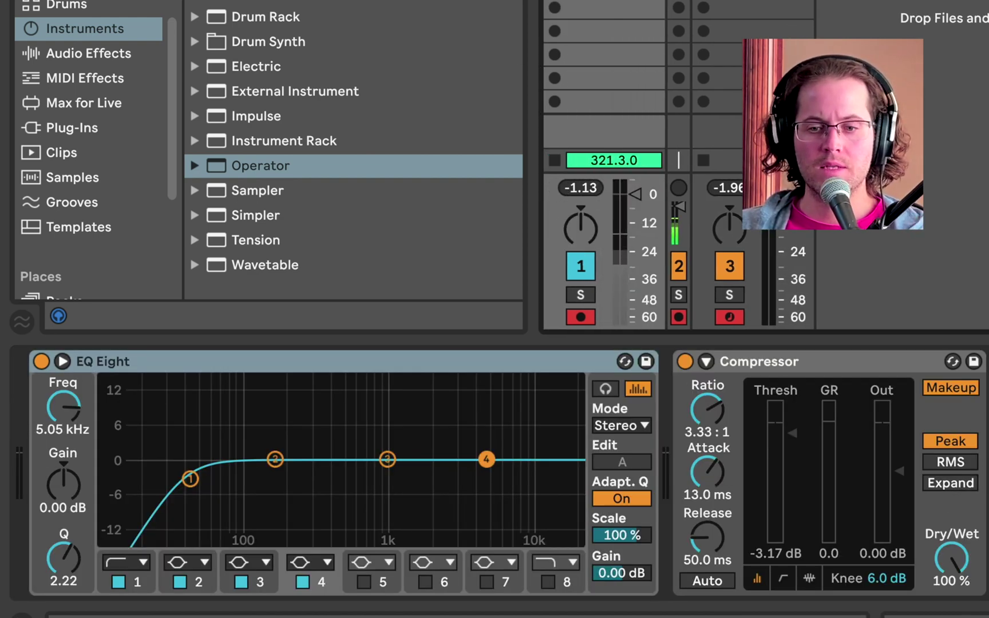
# Switch to Clip View with Shift+Tab to see track 1's Re-Pitch clip at 90.00 BPM.
pyautogui.hotkey('shift', 'Tab')
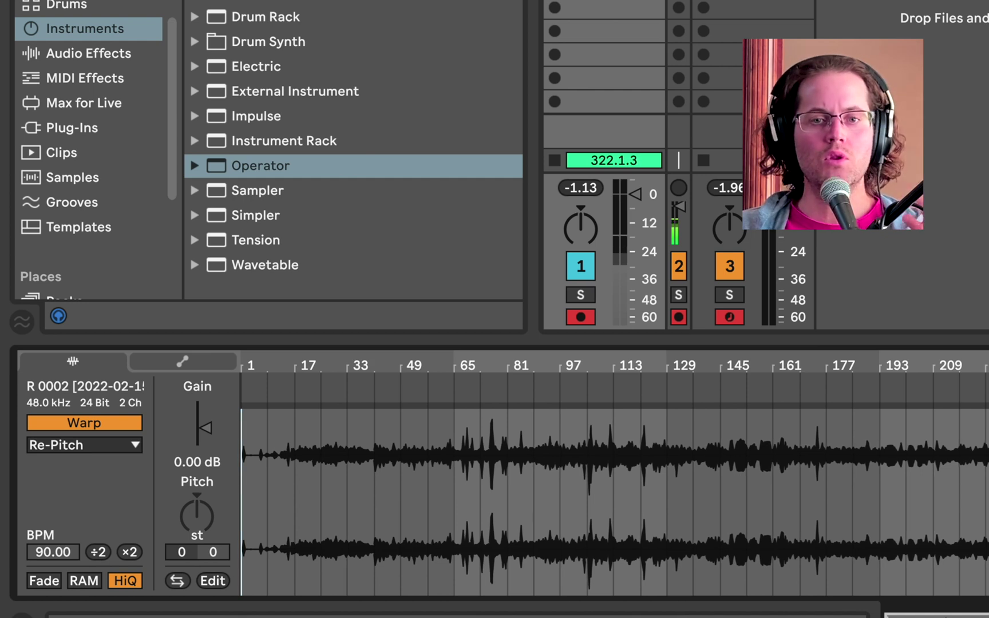